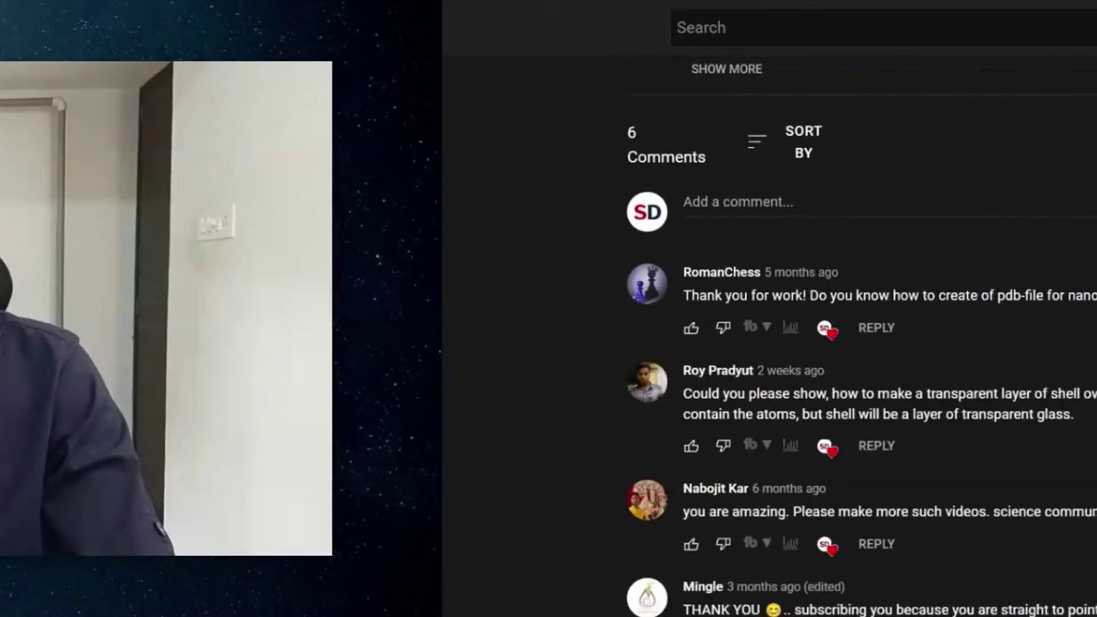
{"action": "scroll", "coordinate": [254, 242], "scroll_direction": "up", "scroll_amount": 15}
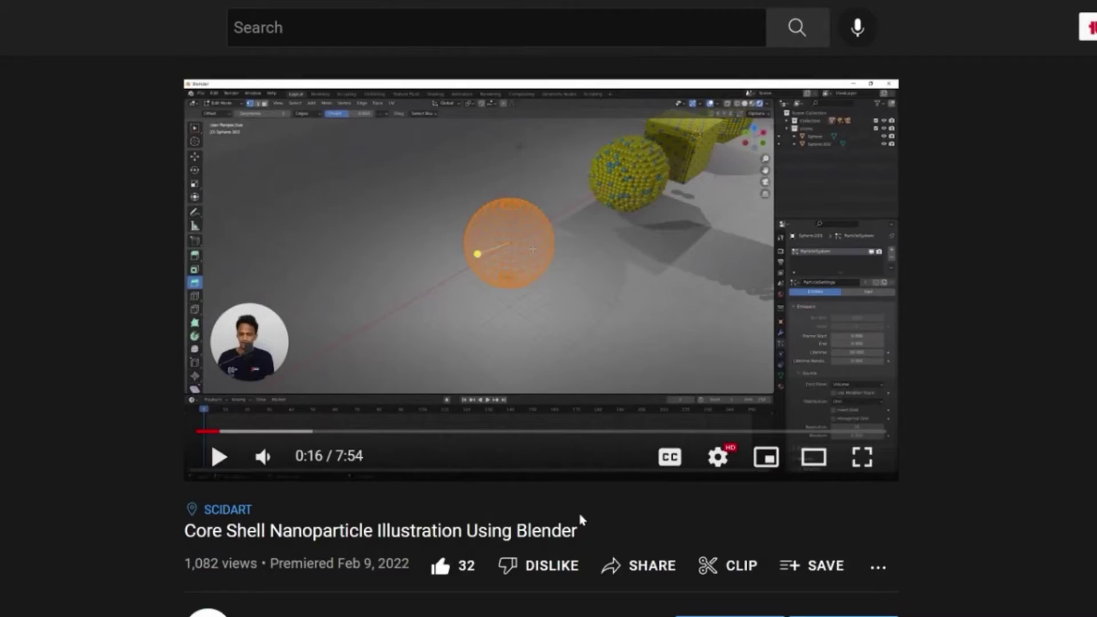
{"action": "scroll", "coordinate": [580, 520], "scroll_direction": "down", "scroll_amount": 15}
{"action": "scroll", "coordinate": [160, 434], "scroll_direction": "down", "scroll_amount": 3}
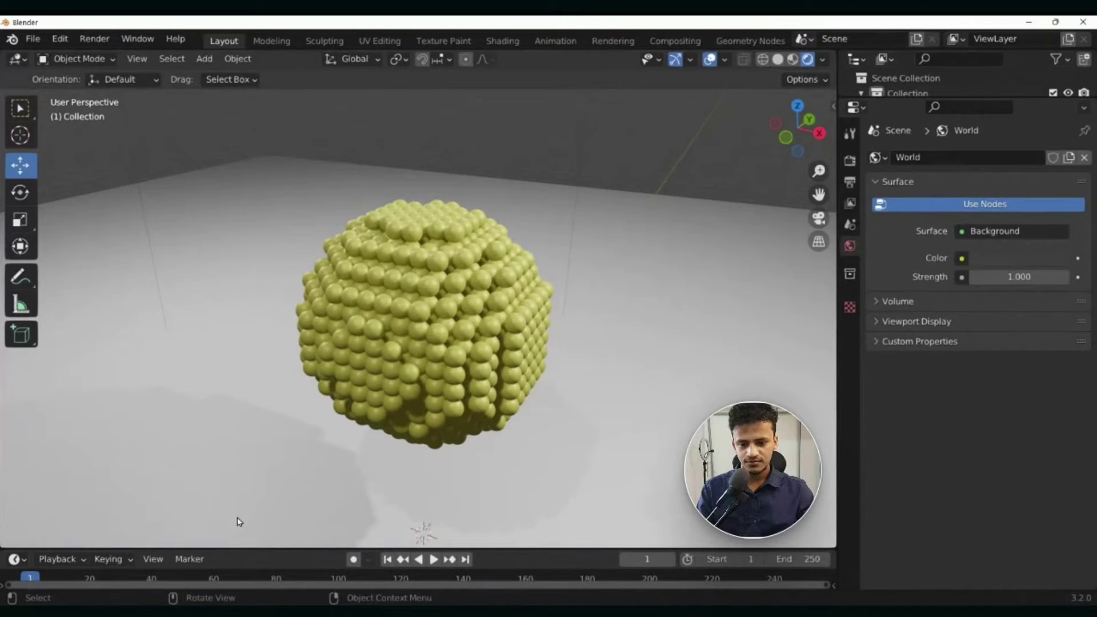
Examine the yellow atom-cluster core from above, from the side and at different distances
{"action": "scroll", "coordinate": [637, 315], "scroll_direction": "down", "scroll_amount": 2}
{"action": "scroll", "coordinate": [608, 334], "scroll_direction": "up", "scroll_amount": 1}
{"action": "scroll", "coordinate": [608, 335], "scroll_direction": "down", "scroll_amount": 2}
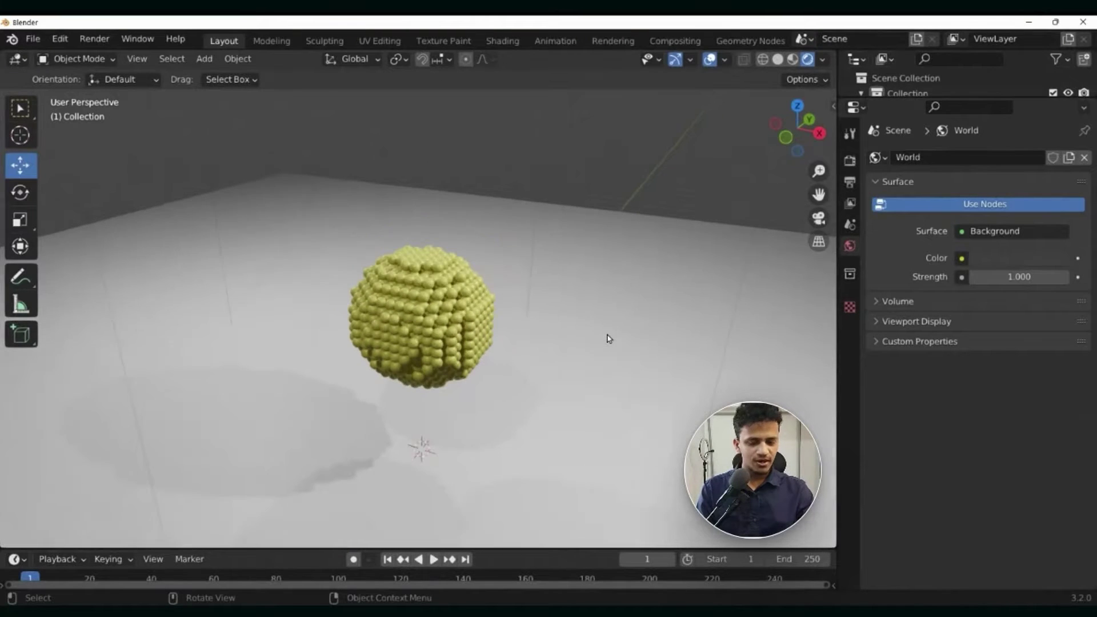
{"action": "middle_click_drag", "start_coordinate": [607, 333], "coordinate": [550, 393]}
{"action": "scroll", "coordinate": [551, 392], "scroll_direction": "up", "scroll_amount": 3}
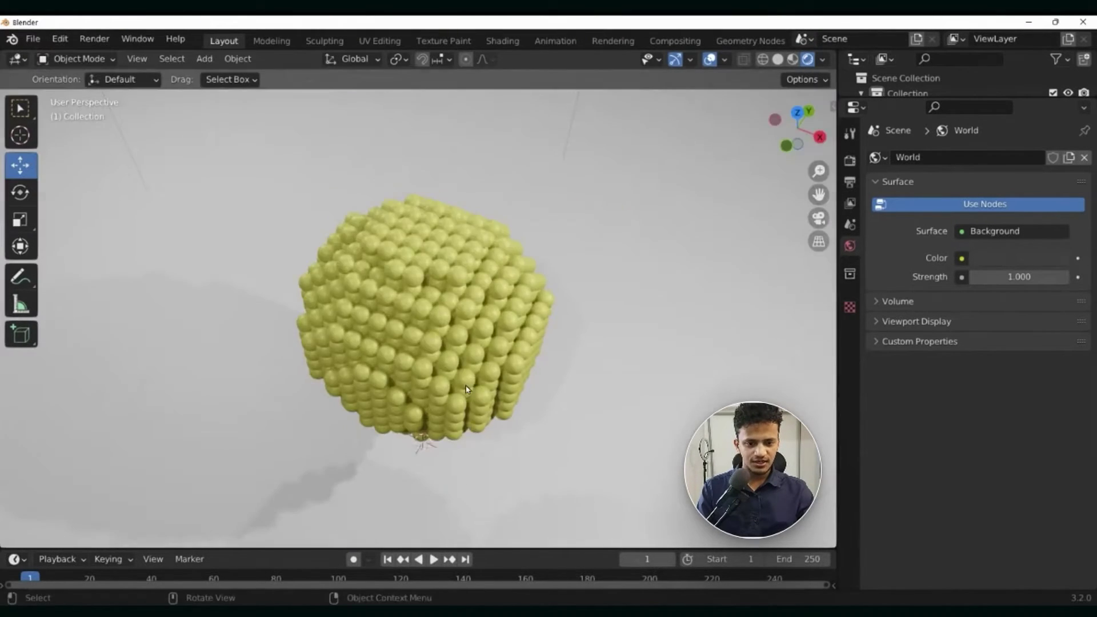
{"action": "middle_click_drag", "start_coordinate": [477, 377], "coordinate": [481, 306]}
{"action": "scroll", "coordinate": [481, 309], "scroll_direction": "down", "scroll_amount": 3}
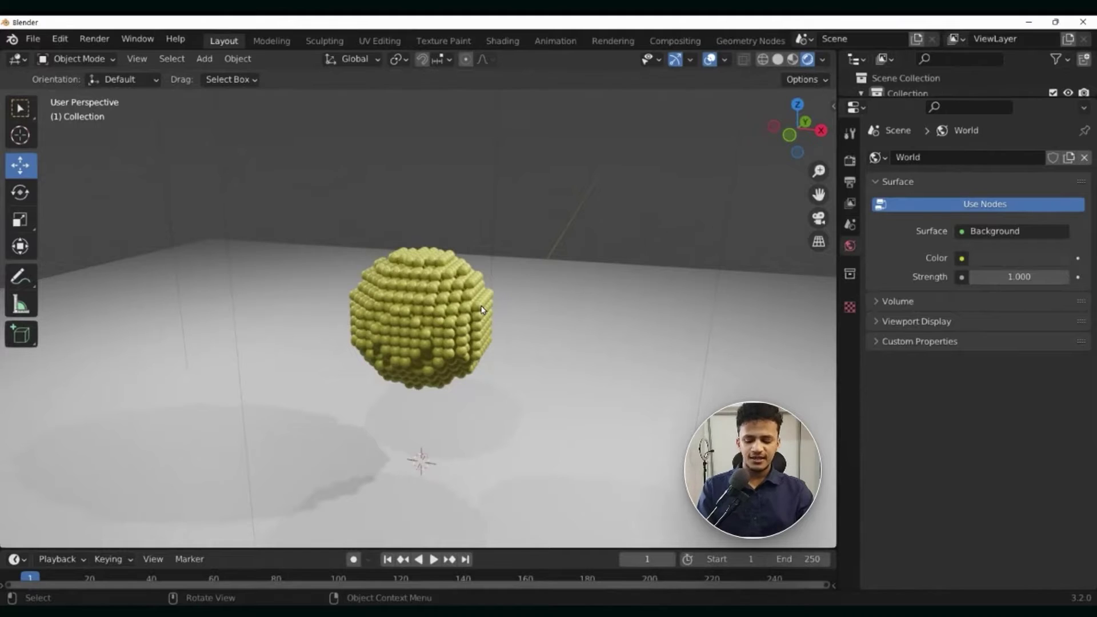
Add a UV sphere mesh at the 3D cursor below the yellow atom cluster
{"action": "key", "text": "shift+a"}
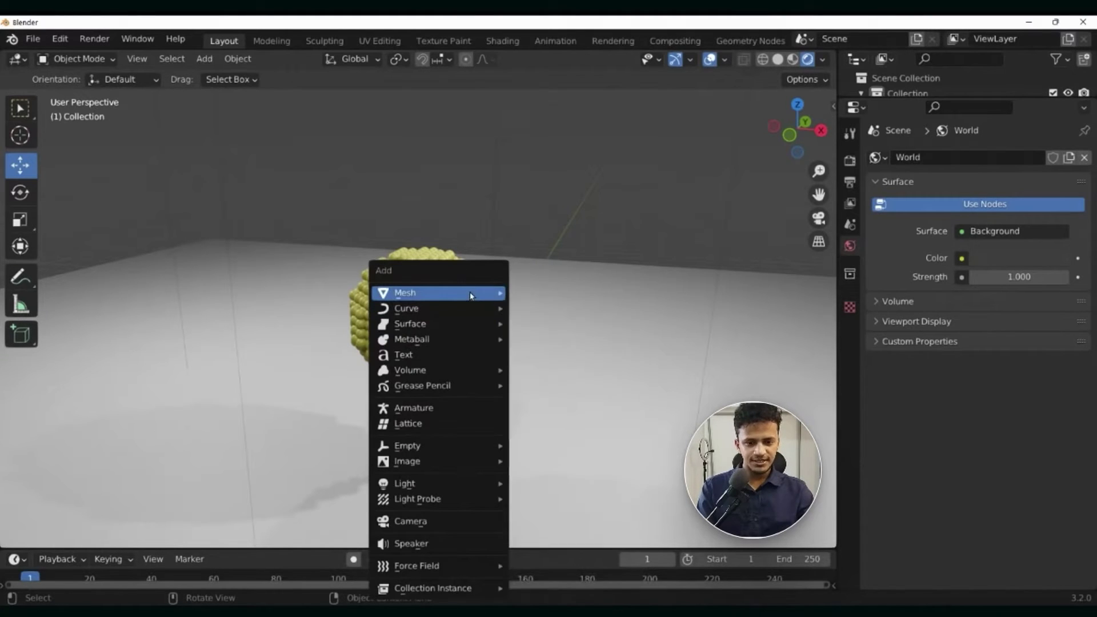
{"action": "mouse_move", "coordinate": [457, 292]}
{"action": "left_click", "coordinate": [559, 341]}
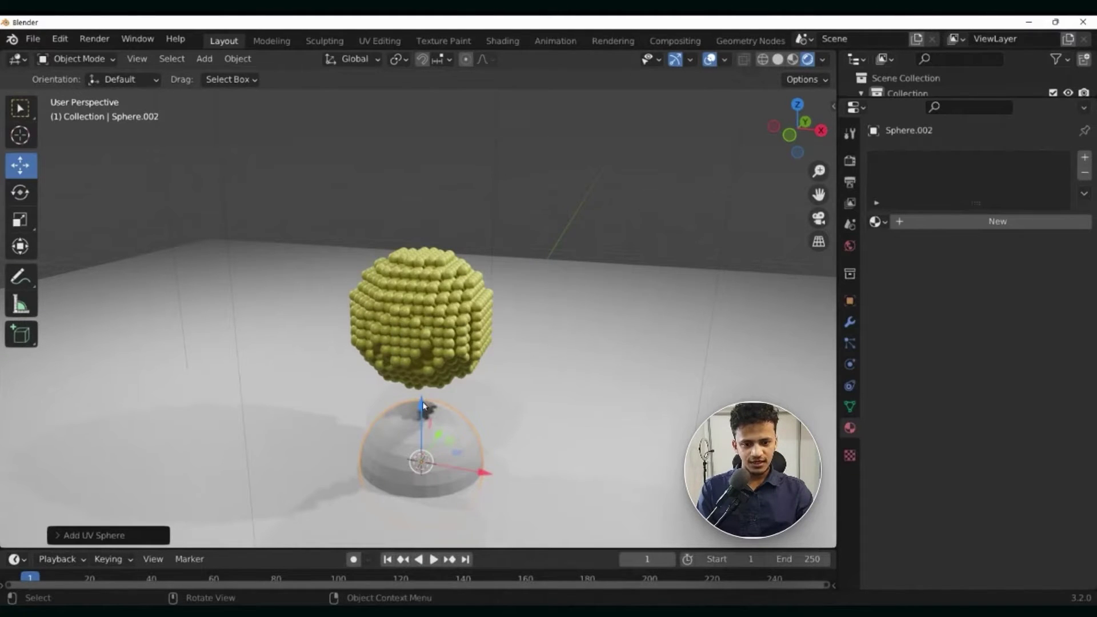
In wireframe shading, move the new sphere up along the Z axis until it is centred on the atom cluster
{"action": "left_click", "coordinate": [764, 61]}
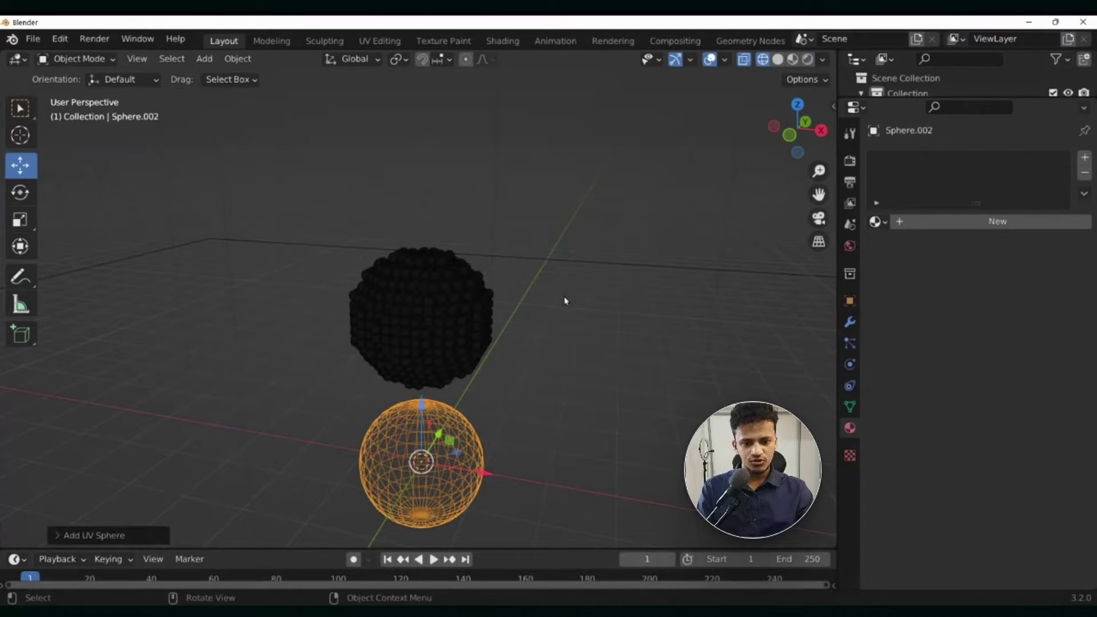
{"action": "middle_click_drag", "start_coordinate": [498, 380], "coordinate": [549, 299]}
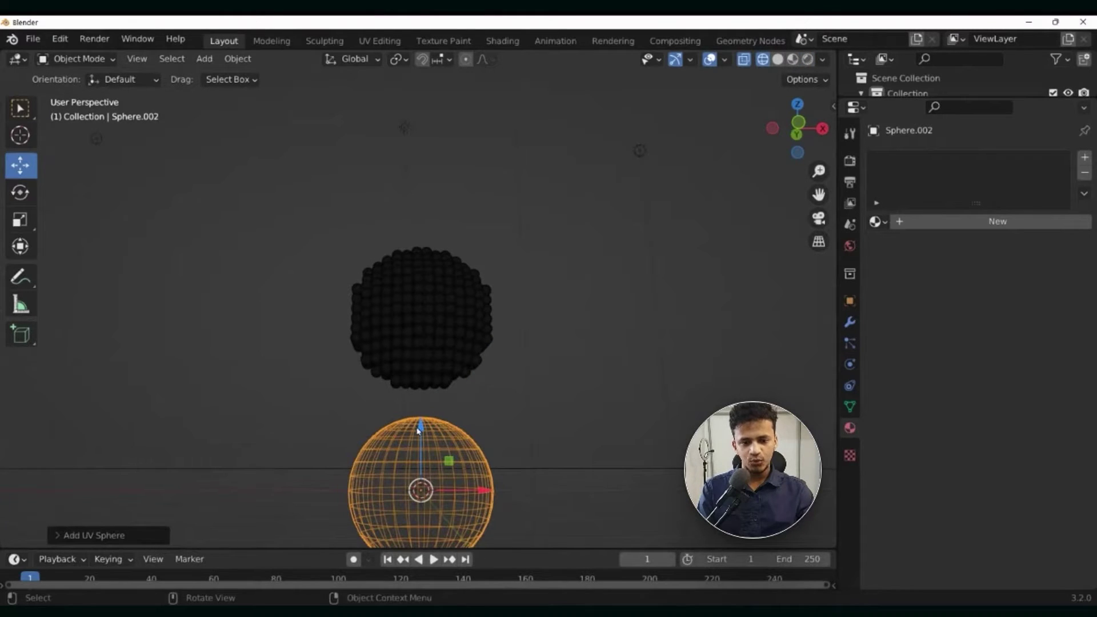
{"action": "left_click_drag", "start_coordinate": [420, 430], "coordinate": [421, 269]}
{"action": "scroll", "coordinate": [483, 416], "scroll_direction": "up", "scroll_amount": 3}
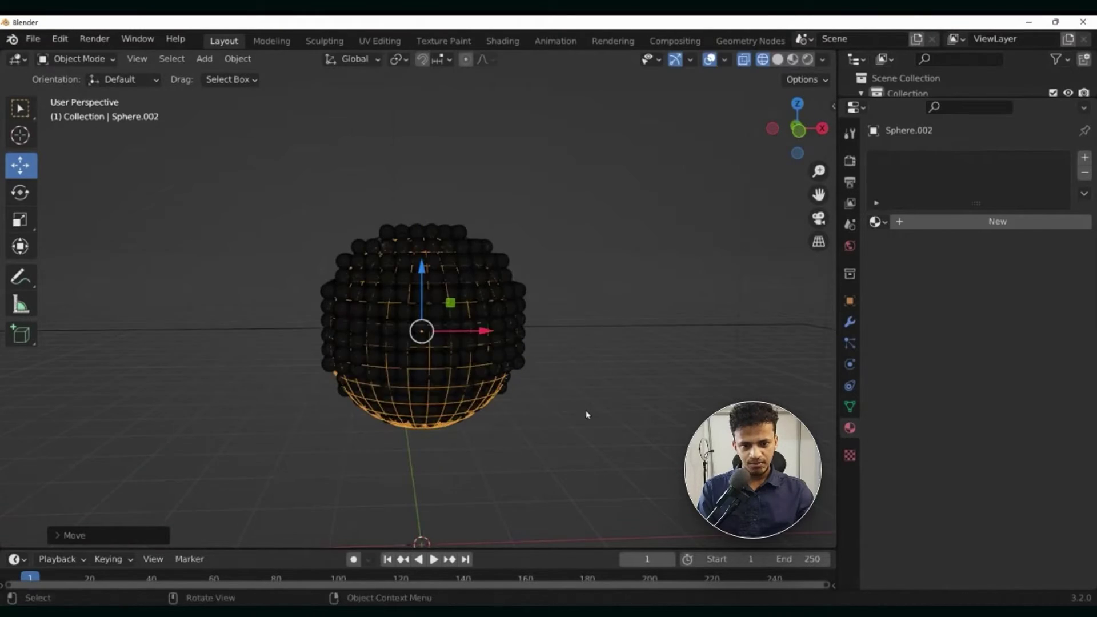
{"action": "middle_click_drag", "start_coordinate": [588, 415], "coordinate": [614, 417]}
{"action": "scroll", "coordinate": [615, 416], "scroll_direction": "up", "scroll_amount": 2}
{"action": "left_click_drag", "start_coordinate": [421, 275], "coordinate": [420, 259]}
{"action": "scroll", "coordinate": [492, 342], "scroll_direction": "down", "scroll_amount": 2}
{"action": "middle_click_drag", "start_coordinate": [583, 394], "coordinate": [508, 375]}
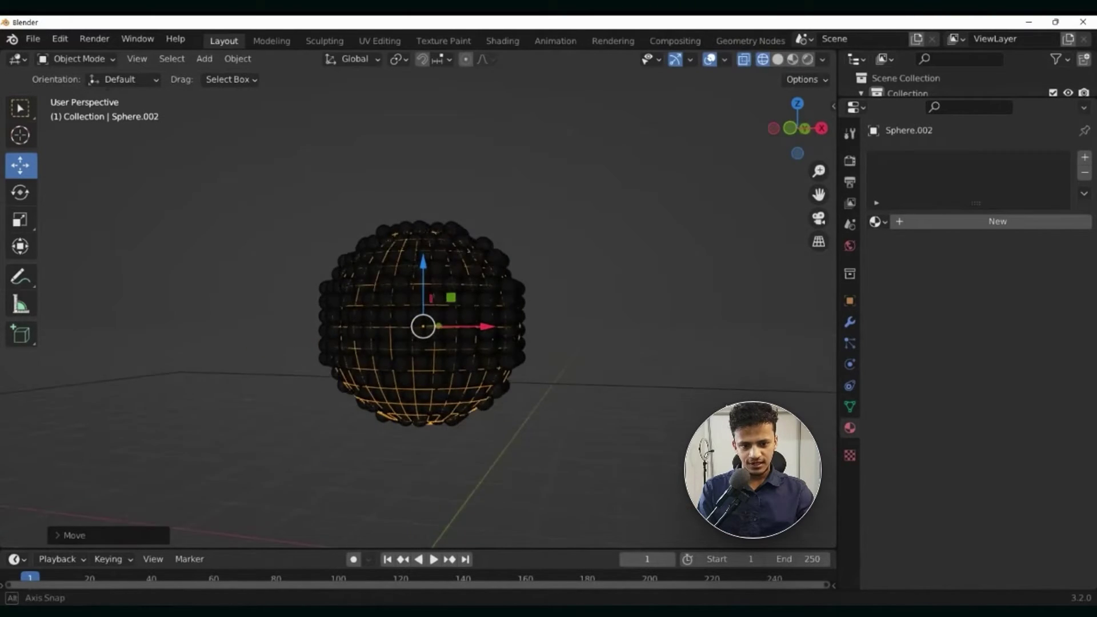
{"action": "middle_click_drag", "start_coordinate": [566, 317], "coordinate": [572, 318]}
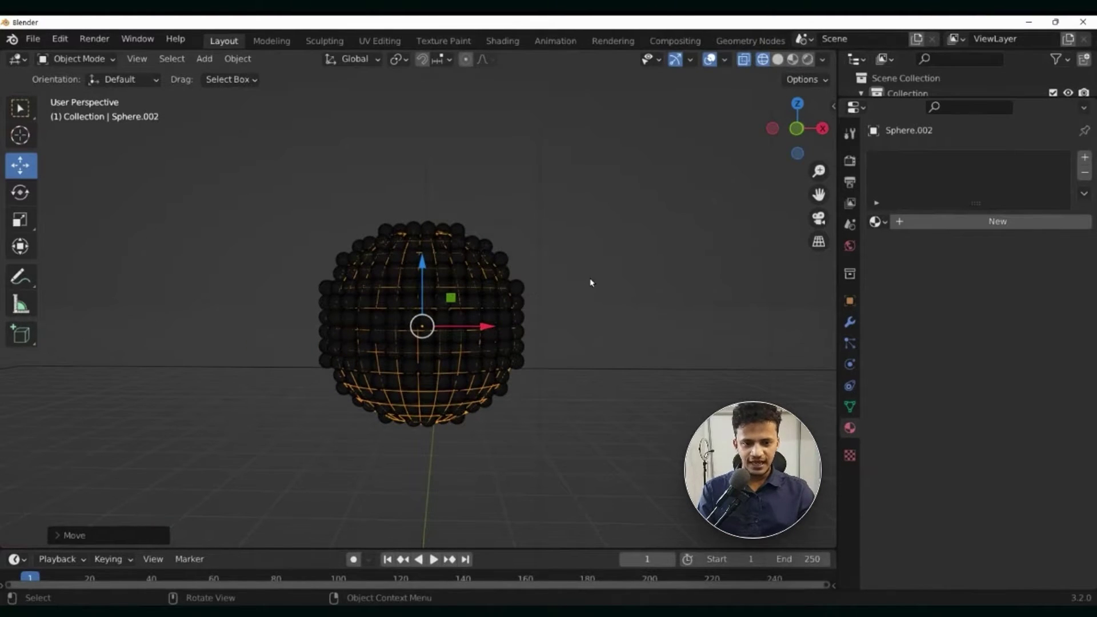
Scale the sphere up until it encloses the whole atom cluster, and check the fit in solid and wireframe shading
{"action": "key", "text": "s"}
{"action": "left_click", "coordinate": [622, 245]}
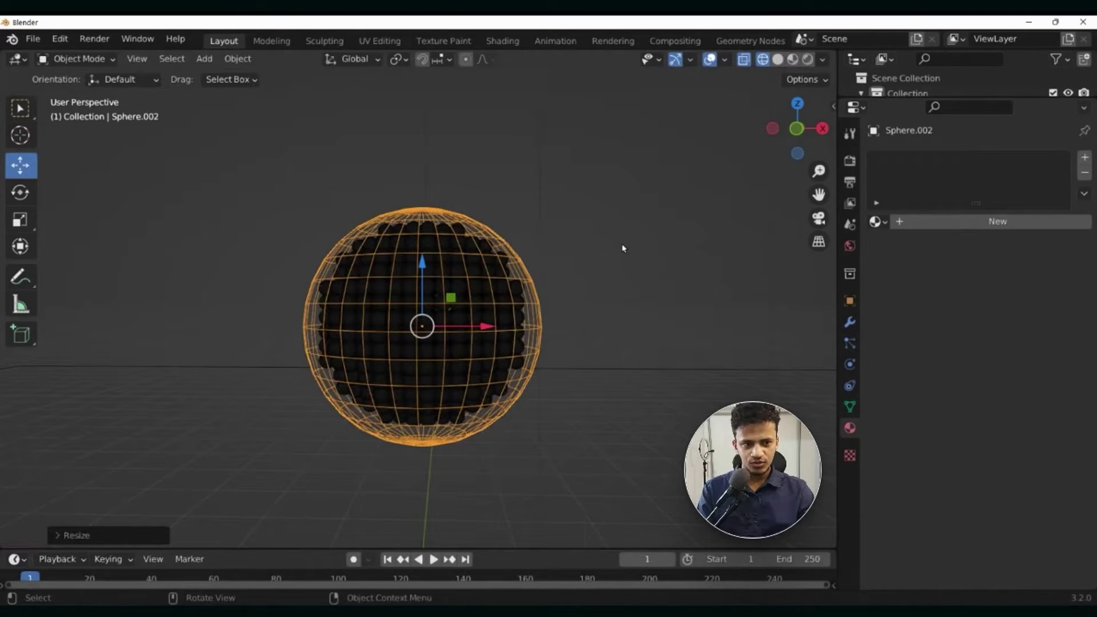
{"action": "left_click", "coordinate": [778, 59]}
{"action": "mouse_move", "coordinate": [620, 247]}
{"action": "middle_mouse_down"}
{"action": "mouse_move", "coordinate": [600, 303]}
{"action": "mouse_move", "coordinate": [517, 240]}
{"action": "mouse_move", "coordinate": [532, 281]}
{"action": "mouse_move", "coordinate": [627, 316]}
{"action": "mouse_move", "coordinate": [515, 325]}
{"action": "mouse_move", "coordinate": [527, 320]}
{"action": "mouse_move", "coordinate": [485, 346]}
{"action": "mouse_move", "coordinate": [527, 349]}
{"action": "middle_mouse_up"}
{"action": "scroll", "coordinate": [533, 282], "scroll_direction": "up", "scroll_amount": 2}
{"action": "left_click", "coordinate": [763, 60]}
{"action": "scroll", "coordinate": [573, 320], "scroll_direction": "down", "scroll_amount": 1}
{"action": "scroll", "coordinate": [573, 320], "scroll_direction": "down", "scroll_amount": 1}
{"action": "scroll", "coordinate": [526, 349], "scroll_direction": "up", "scroll_amount": 1}
{"action": "scroll", "coordinate": [527, 349], "scroll_direction": "up", "scroll_amount": 1}
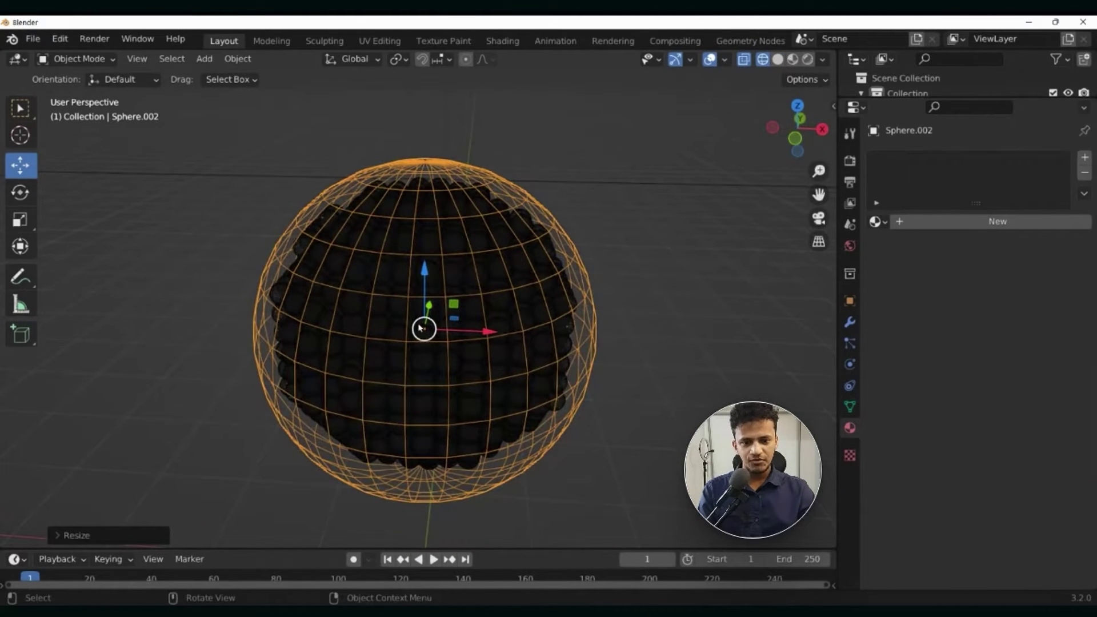
{"action": "middle_click_drag", "start_coordinate": [618, 333], "coordinate": [639, 326]}
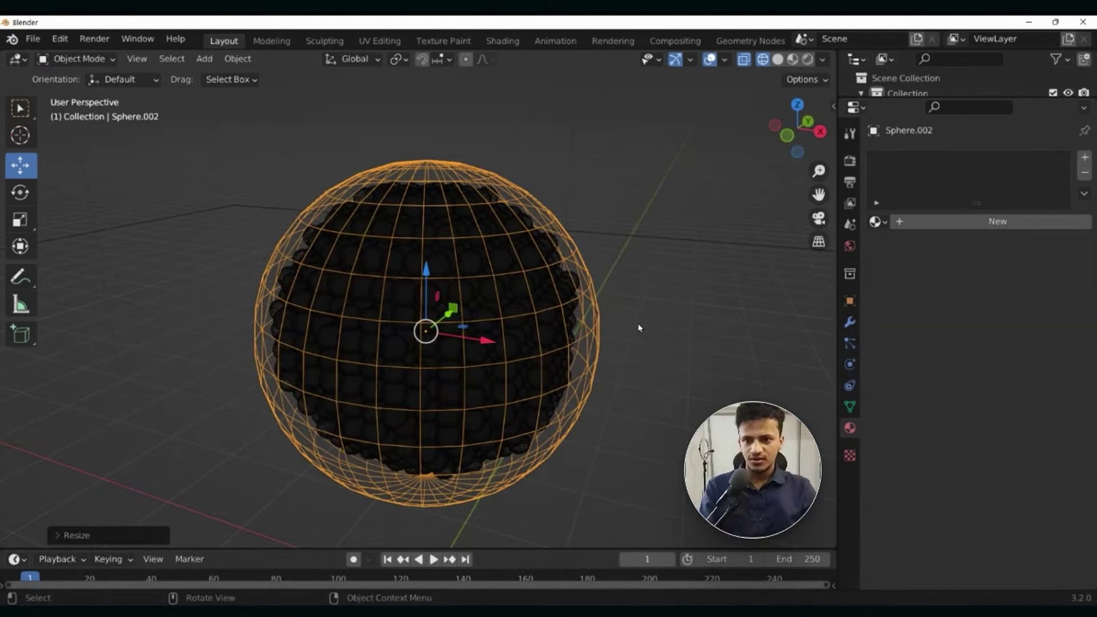
Set the 3D viewport to the Right orthographic viewpoint, with the sphere and cluster in close view
{"action": "left_click", "coordinate": [135, 60]}
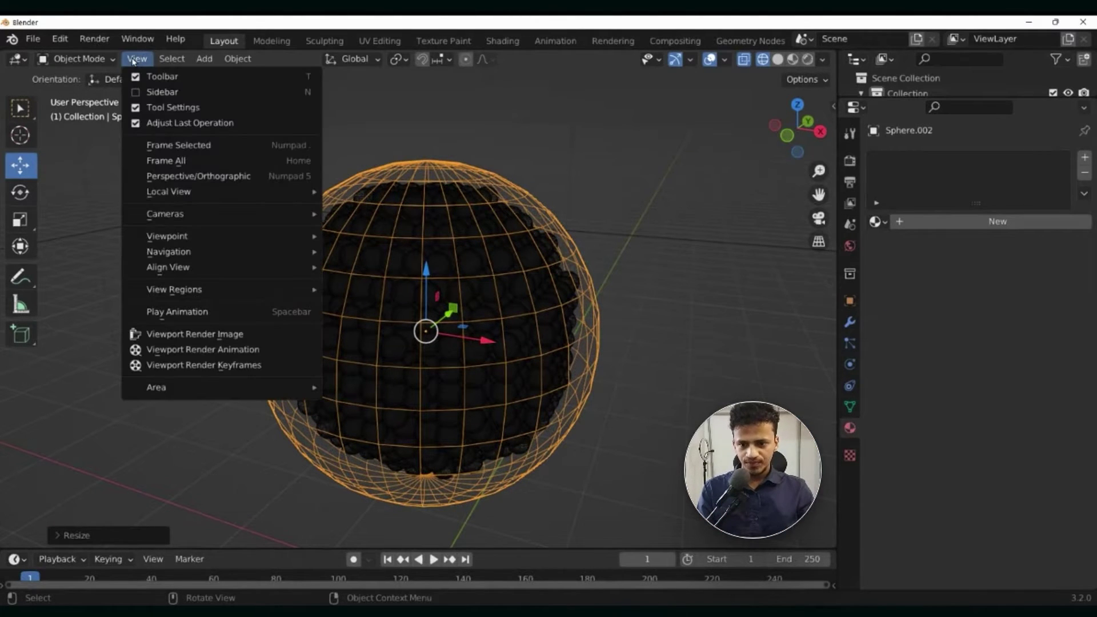
{"action": "mouse_move", "coordinate": [177, 237]}
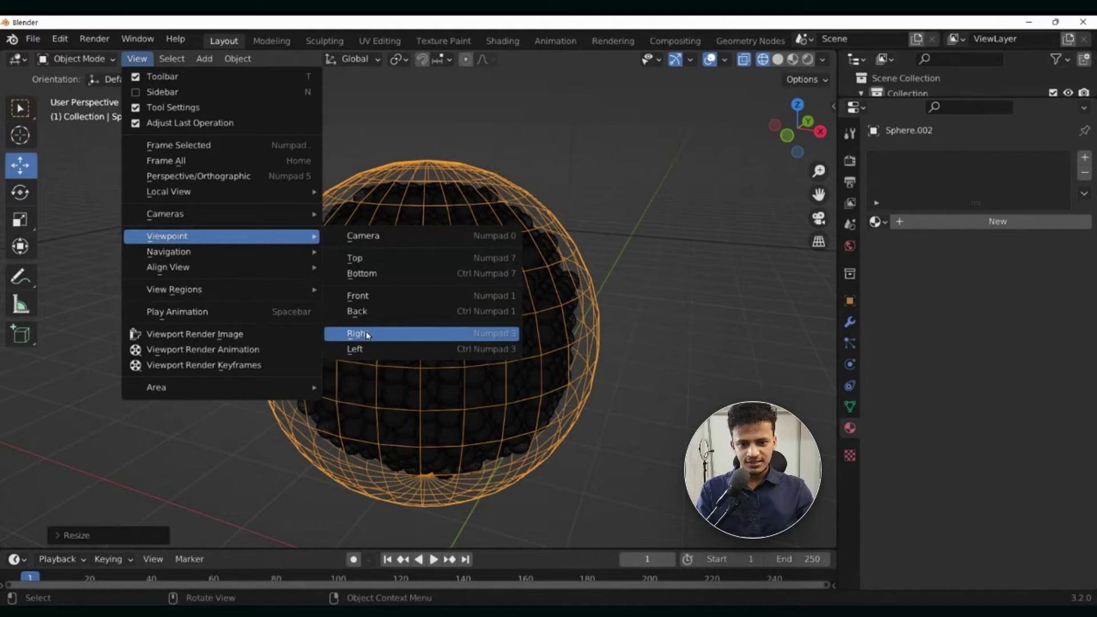
{"action": "left_click", "coordinate": [391, 337]}
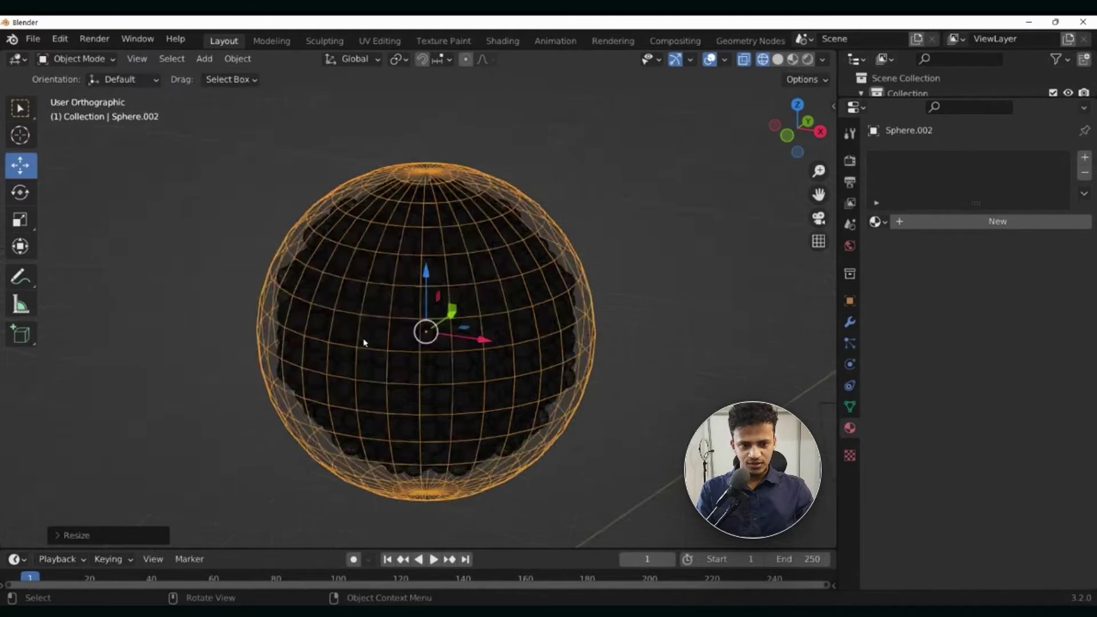
{"action": "scroll", "coordinate": [522, 301], "scroll_direction": "up", "scroll_amount": 1}
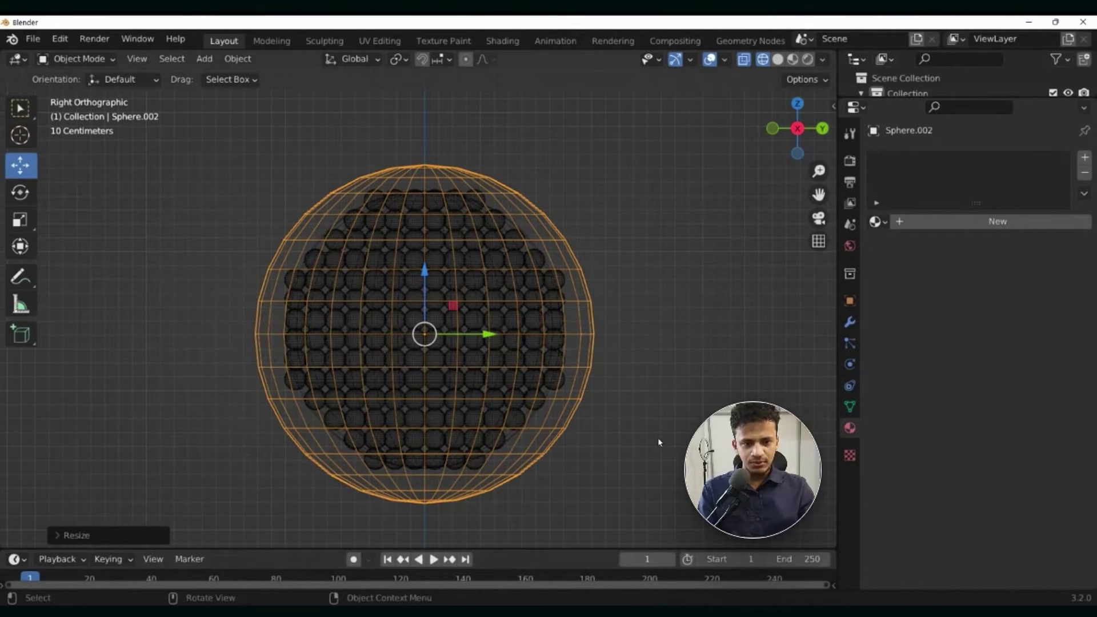
In Edit Mode, select the vertices of the sphere's upper quarter on the positive Y side and delete them
{"action": "key", "text": "Tab"}
{"action": "left_click", "coordinate": [533, 177]}
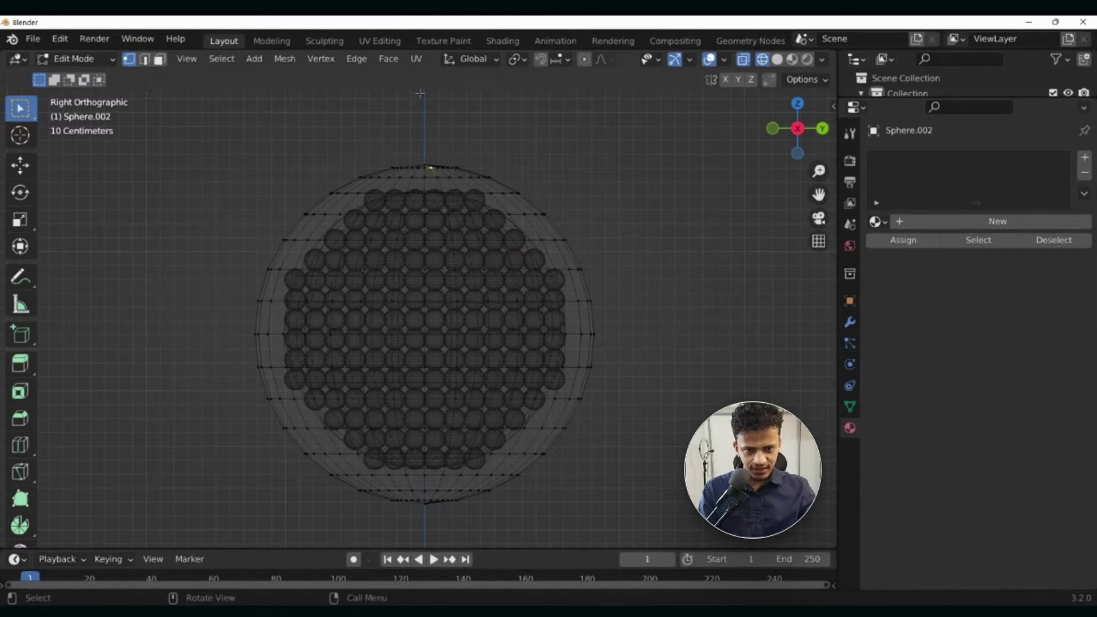
{"action": "left_click_drag", "start_coordinate": [430, 143], "coordinate": [683, 322]}
{"action": "scroll", "coordinate": [413, 133], "scroll_direction": "up", "scroll_amount": 2}
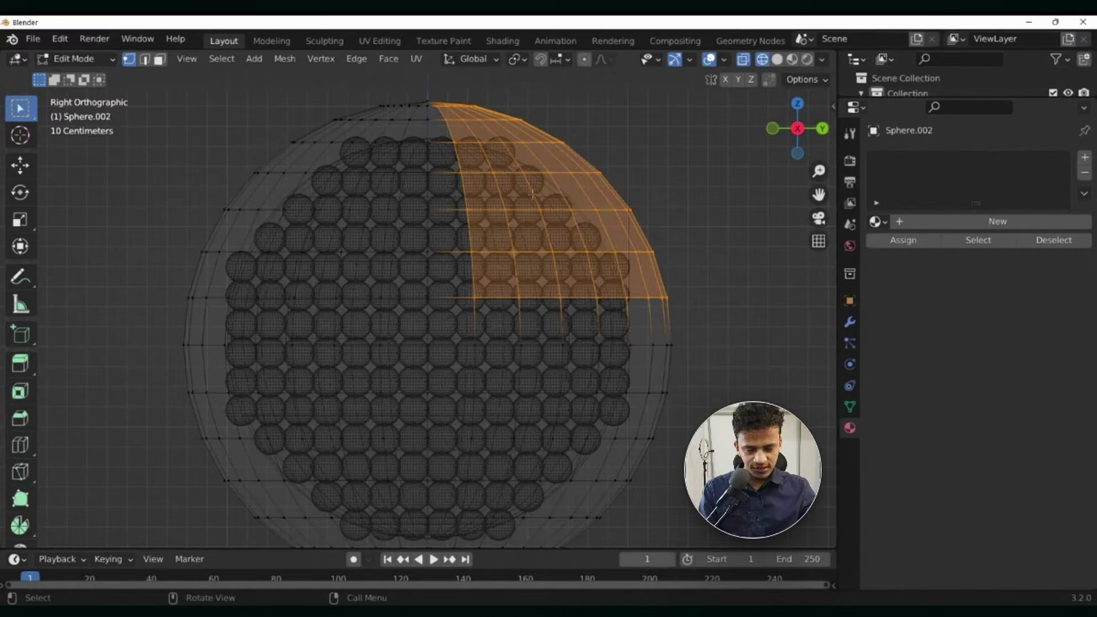
{"action": "scroll", "coordinate": [533, 194], "scroll_direction": "down", "scroll_amount": 2}
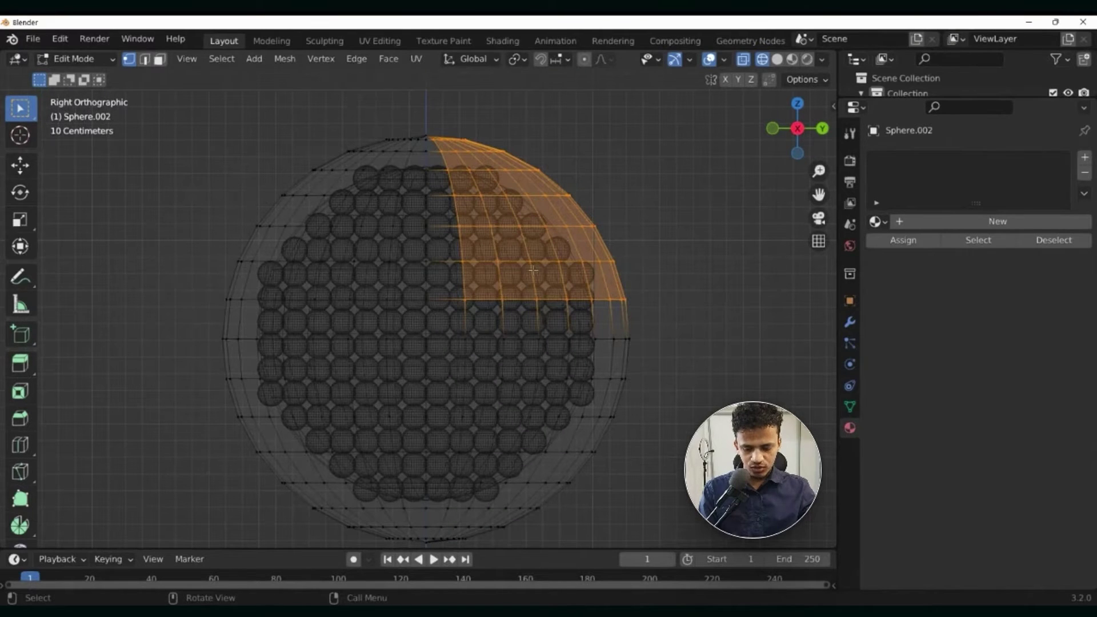
{"action": "key", "text": "x"}
{"action": "left_click", "coordinate": [490, 272]}
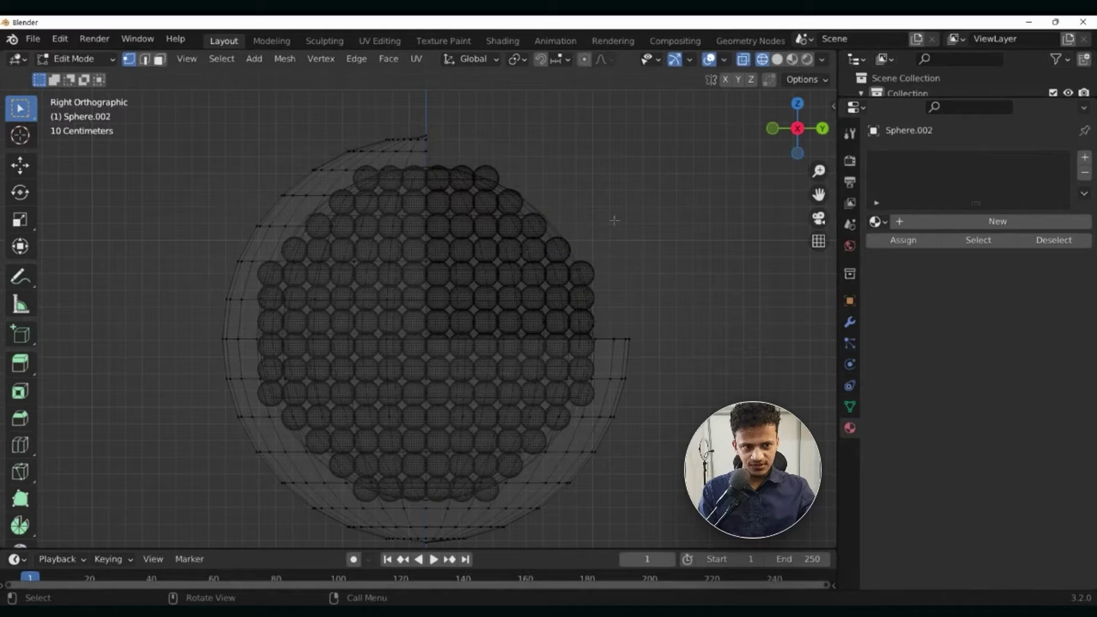
Return to Object Mode and inspect the cut-open shell around the core in solid and rendered shading
{"action": "left_click", "coordinate": [776, 60]}
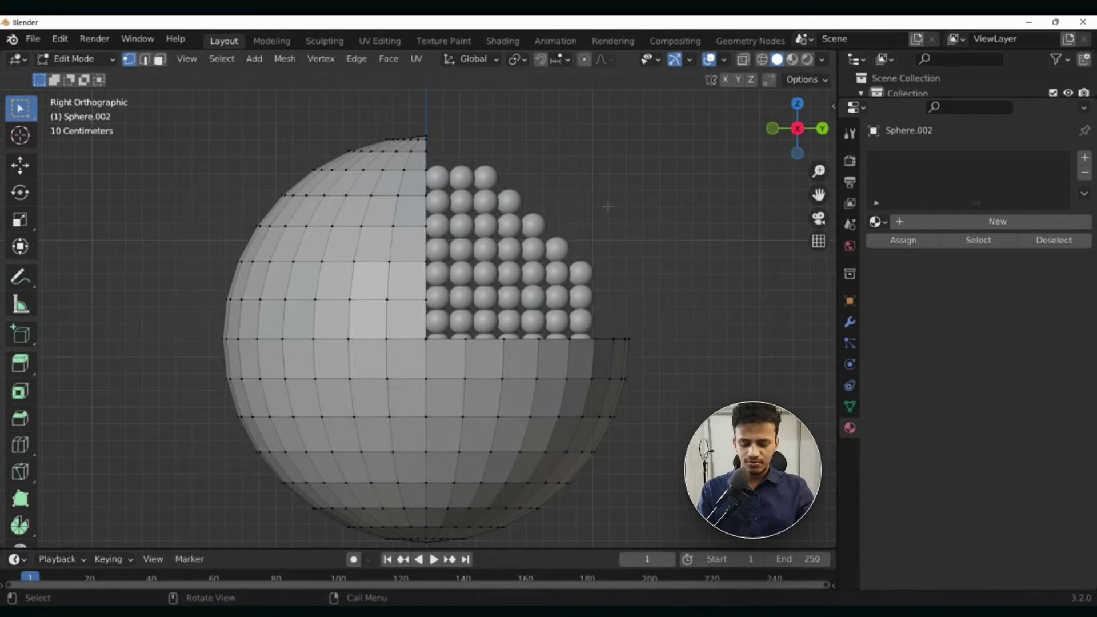
{"action": "key", "text": "Tab"}
{"action": "scroll", "coordinate": [609, 211], "scroll_direction": "down", "scroll_amount": 3}
{"action": "middle_click_drag", "start_coordinate": [608, 214], "coordinate": [506, 292]}
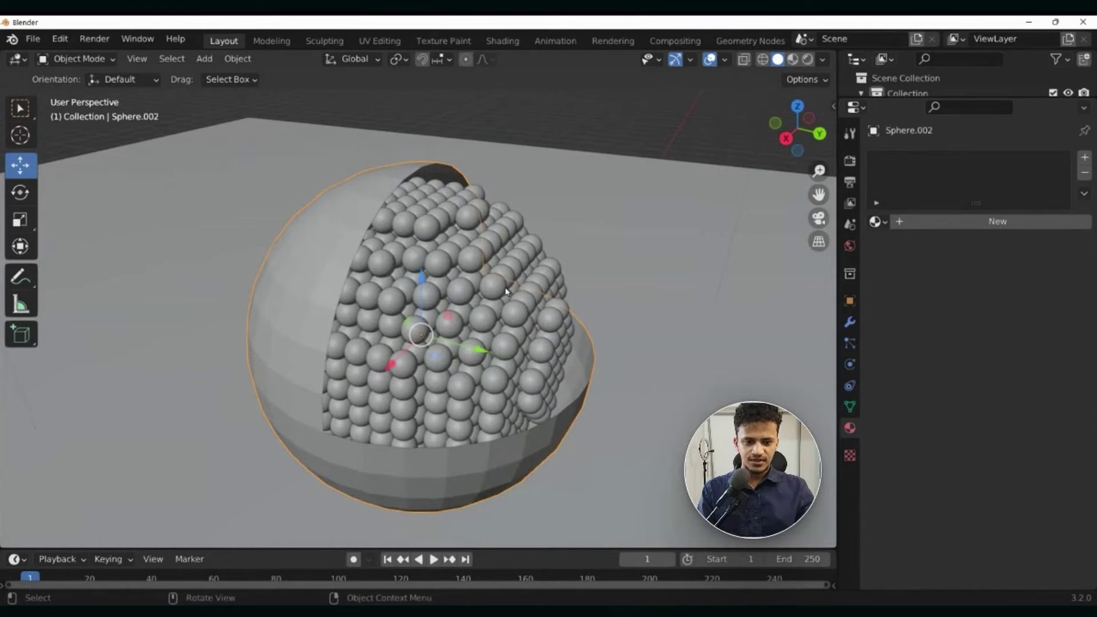
{"action": "left_click", "coordinate": [809, 60]}
{"action": "scroll", "coordinate": [728, 213], "scroll_direction": "down", "scroll_amount": 3}
{"action": "mouse_move", "coordinate": [727, 214]}
{"action": "middle_mouse_down"}
{"action": "mouse_move", "coordinate": [620, 169]}
{"action": "mouse_move", "coordinate": [722, 267]}
{"action": "mouse_move", "coordinate": [699, 254]}
{"action": "middle_mouse_up"}
{"action": "scroll", "coordinate": [594, 346], "scroll_direction": "up", "scroll_amount": 3}
{"action": "middle_click_drag", "start_coordinate": [566, 379], "coordinate": [595, 309]}
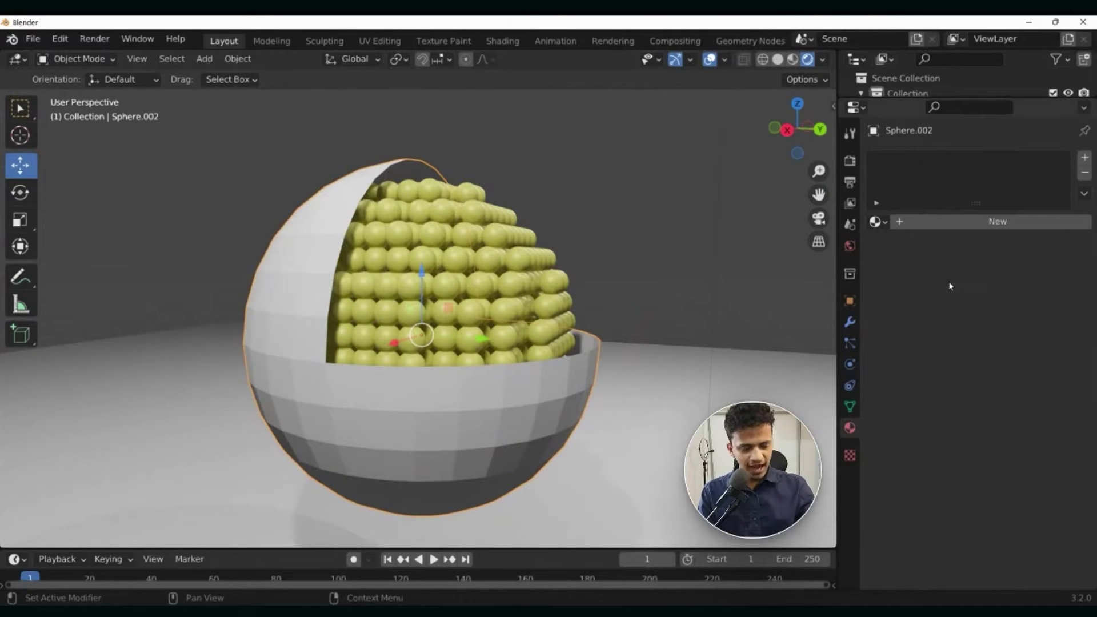
Create a new material for the cut-open shell and set its Transmission to 1.000
{"action": "left_click", "coordinate": [995, 222]}
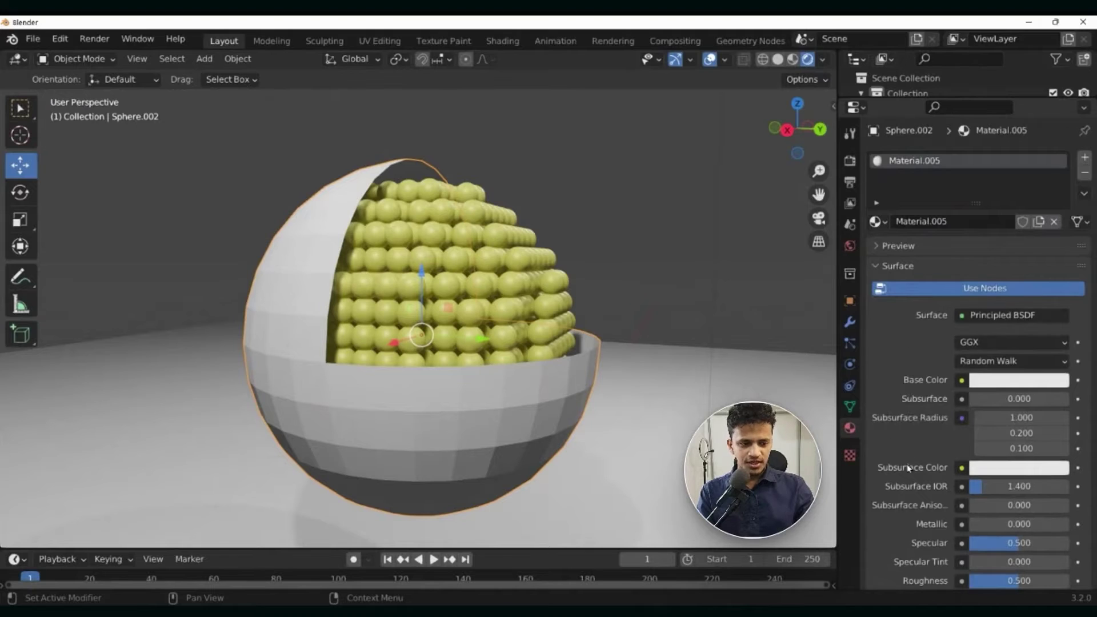
{"action": "scroll", "coordinate": [909, 469], "scroll_direction": "down", "scroll_amount": 14}
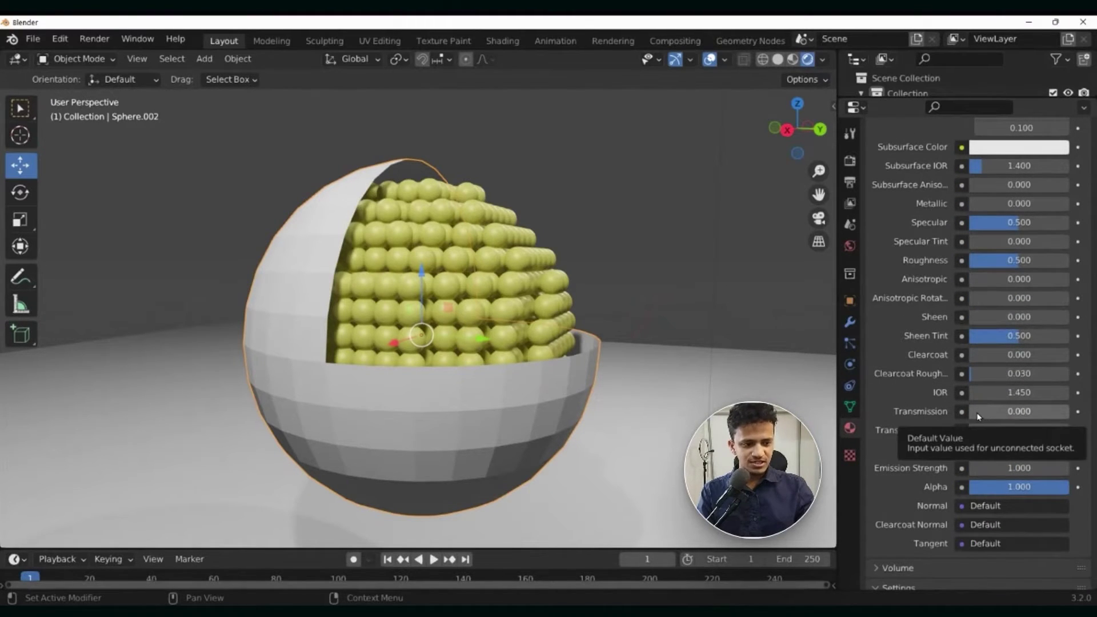
{"action": "left_click_drag", "start_coordinate": [979, 416], "coordinate": [1075, 412]}
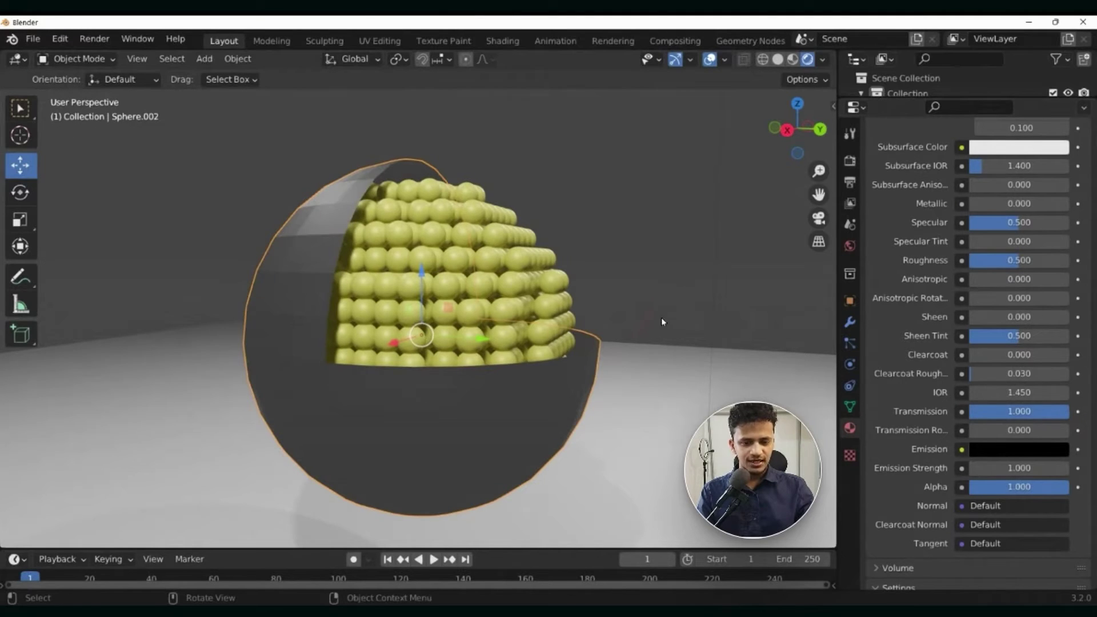
Examine the shell with its transmissive material from several angles and distances
{"action": "scroll", "coordinate": [625, 265], "scroll_direction": "down", "scroll_amount": 3}
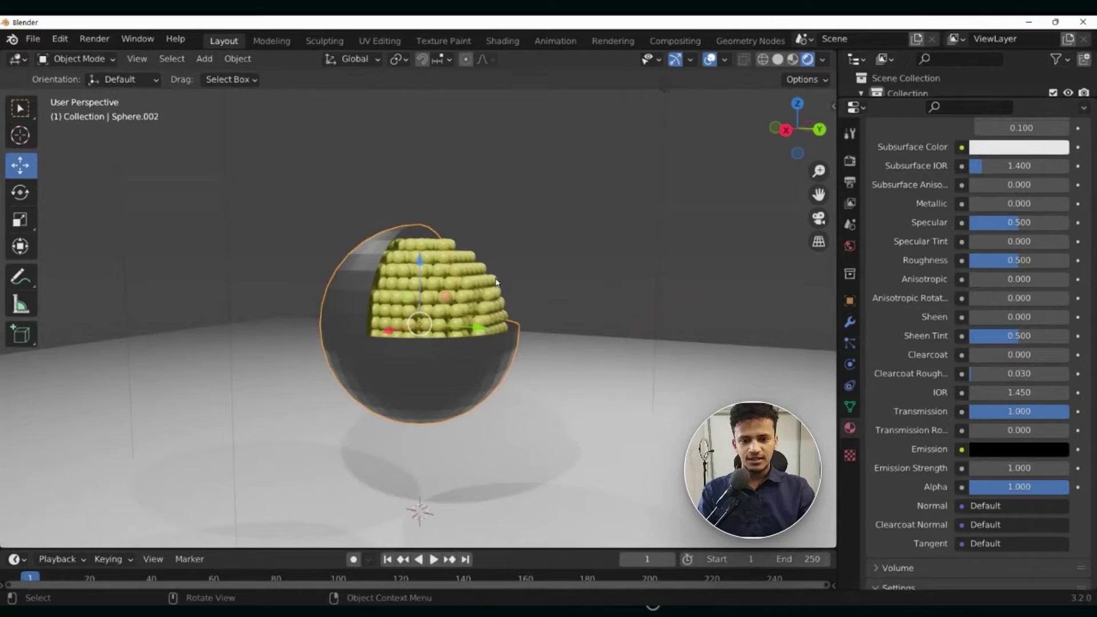
{"action": "scroll", "coordinate": [626, 280], "scroll_direction": "up", "scroll_amount": 4}
{"action": "middle_click_drag", "start_coordinate": [628, 286], "coordinate": [318, 348]}
{"action": "scroll", "coordinate": [343, 337], "scroll_direction": "down", "scroll_amount": 4}
{"action": "middle_click_drag", "start_coordinate": [411, 311], "coordinate": [549, 367]}
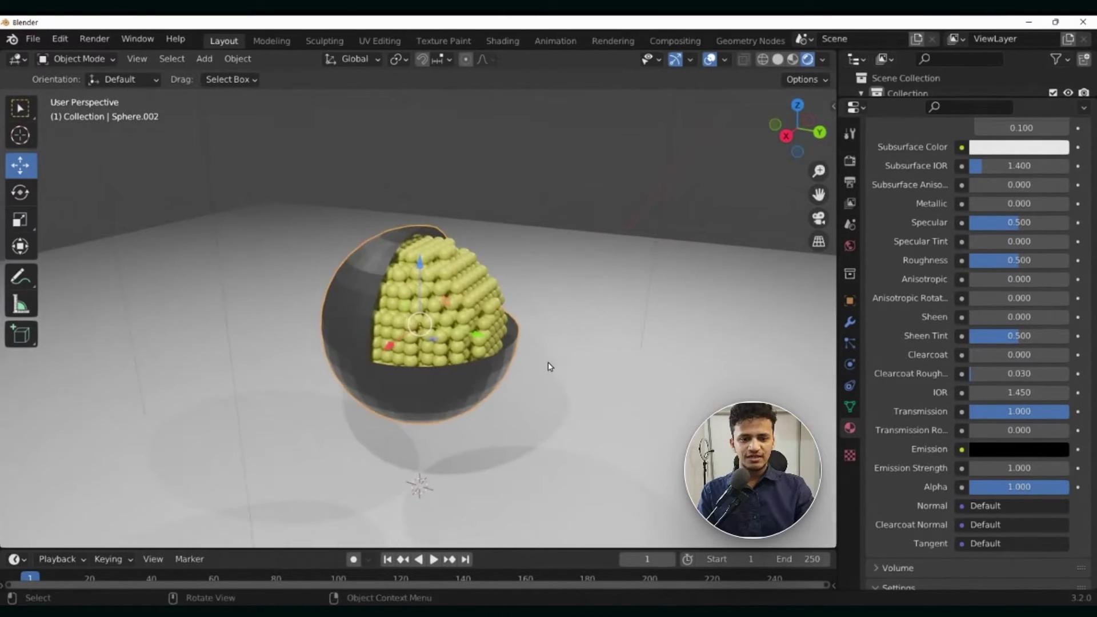
{"action": "scroll", "coordinate": [548, 367], "scroll_direction": "up", "scroll_amount": 1}
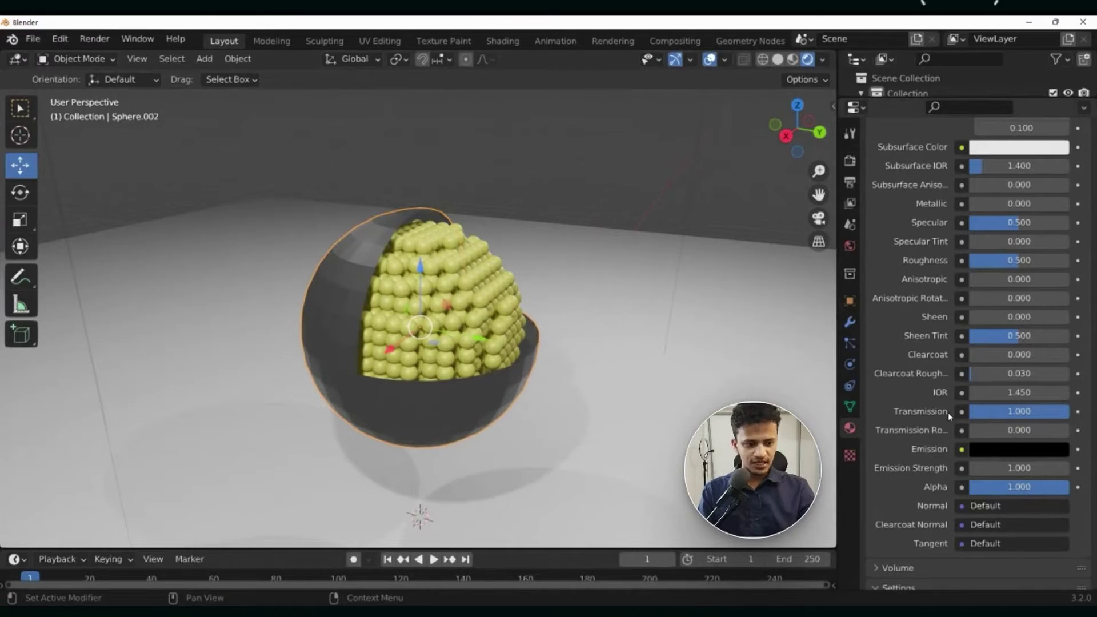
Enable Screen Space Refraction in the settings of the cut-open shell's material
{"action": "scroll", "coordinate": [948, 415], "scroll_direction": "up", "scroll_amount": 8}
{"action": "scroll", "coordinate": [948, 414], "scroll_direction": "down", "scroll_amount": 10}
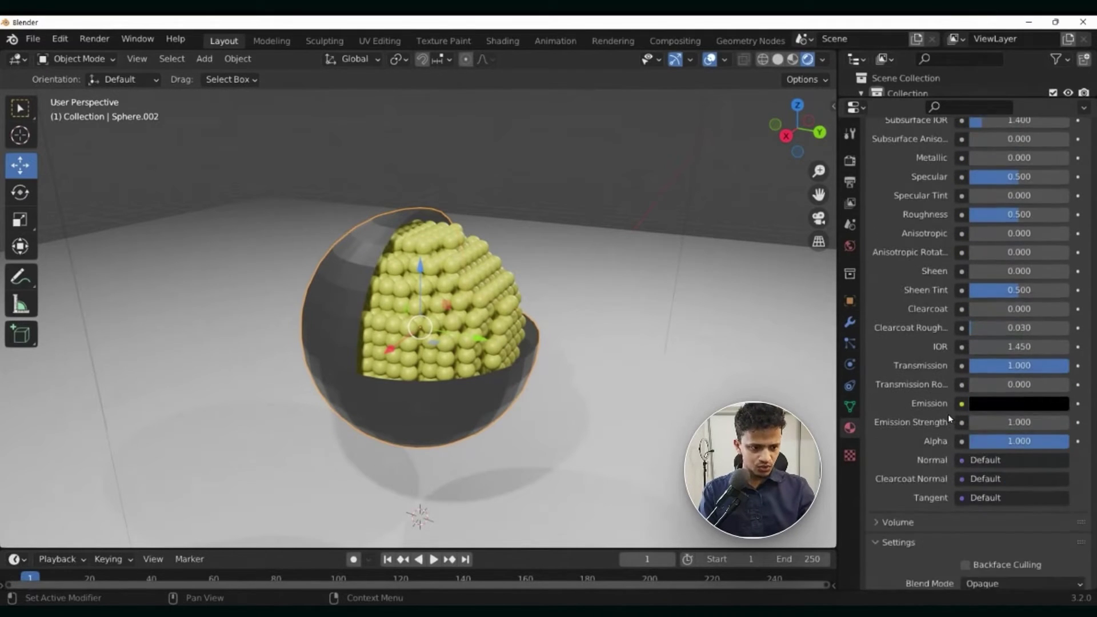
{"action": "left_click", "coordinate": [896, 361]}
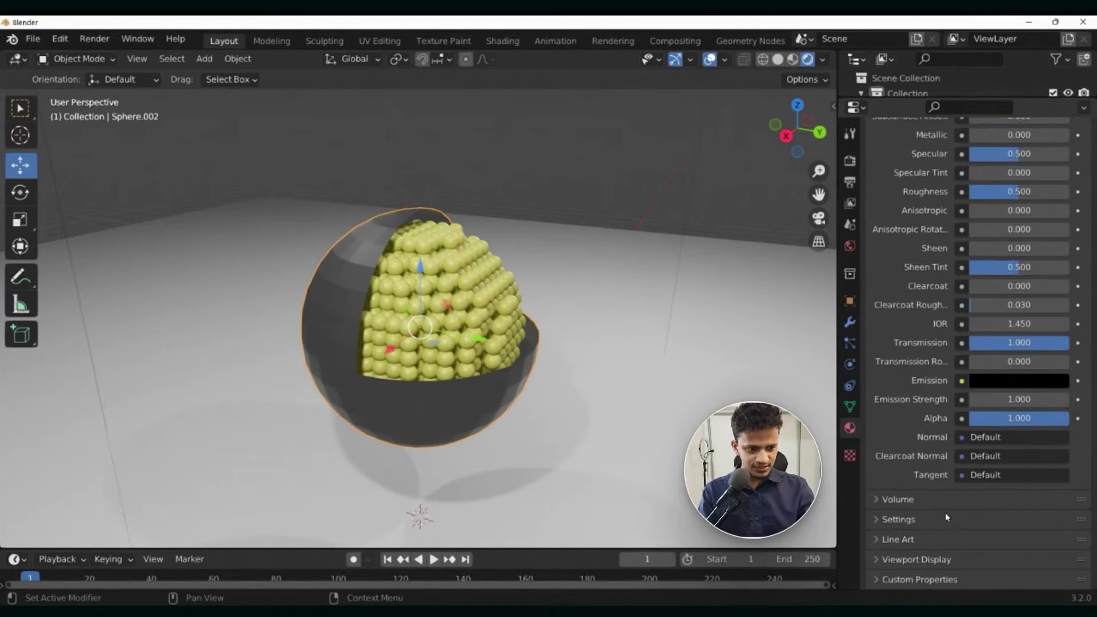
{"action": "left_click", "coordinate": [899, 519]}
{"action": "scroll", "coordinate": [911, 480], "scroll_direction": "down", "scroll_amount": 6}
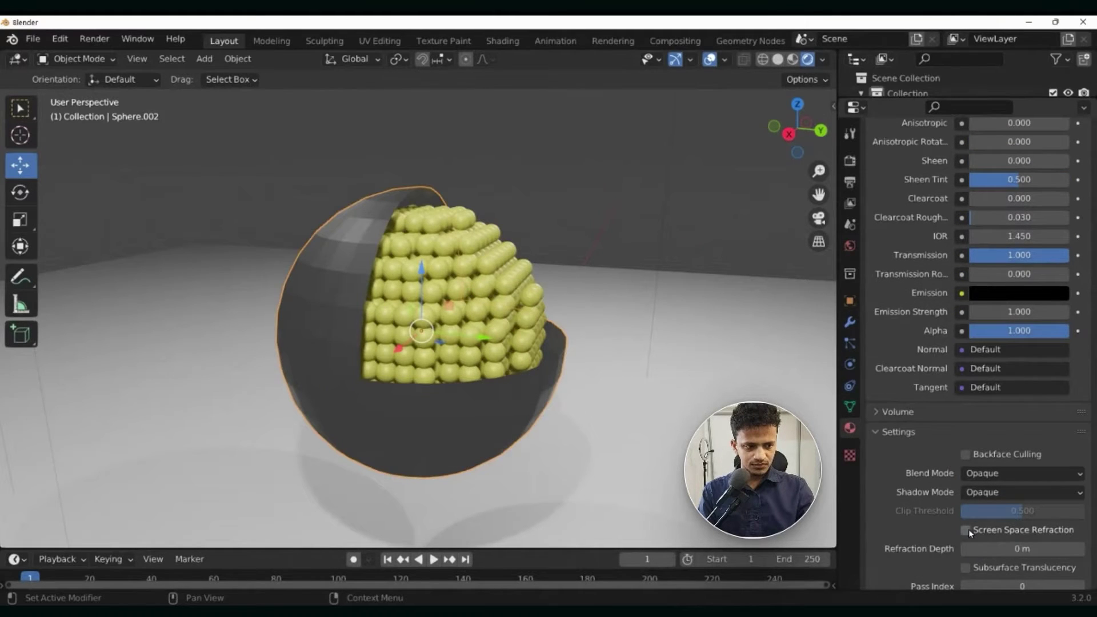
{"action": "left_click", "coordinate": [966, 531]}
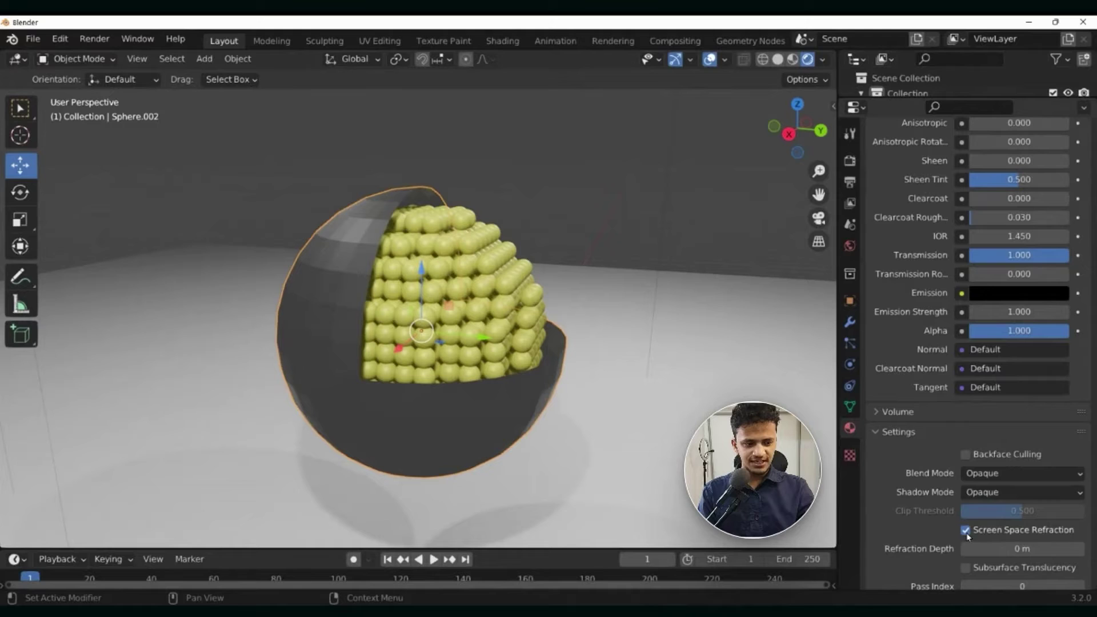
Enable Refraction under Screen Space Reflections in the Eevee render settings
{"action": "scroll", "coordinate": [976, 514], "scroll_direction": "up", "scroll_amount": 10}
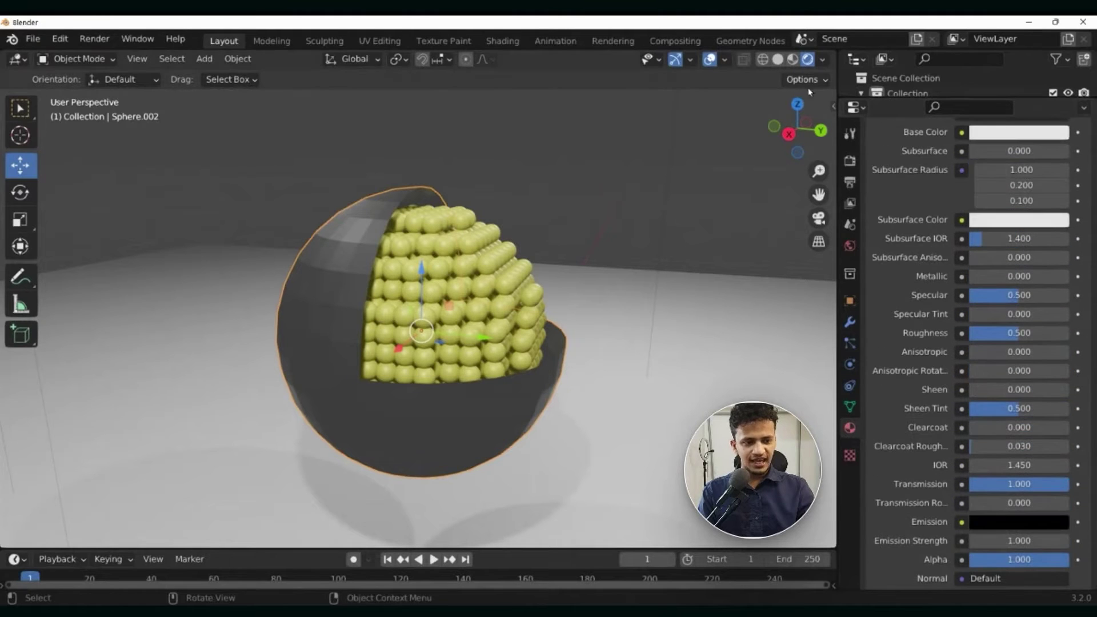
{"action": "left_click", "coordinate": [850, 163]}
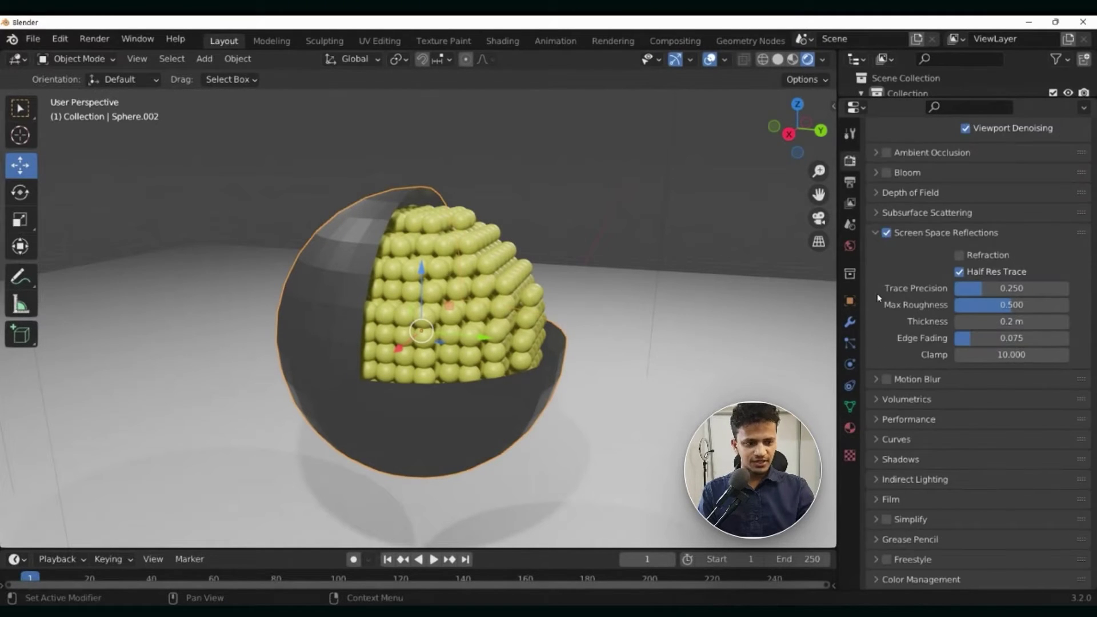
{"action": "scroll", "coordinate": [909, 337], "scroll_direction": "up", "scroll_amount": 3}
{"action": "left_click", "coordinate": [908, 298]}
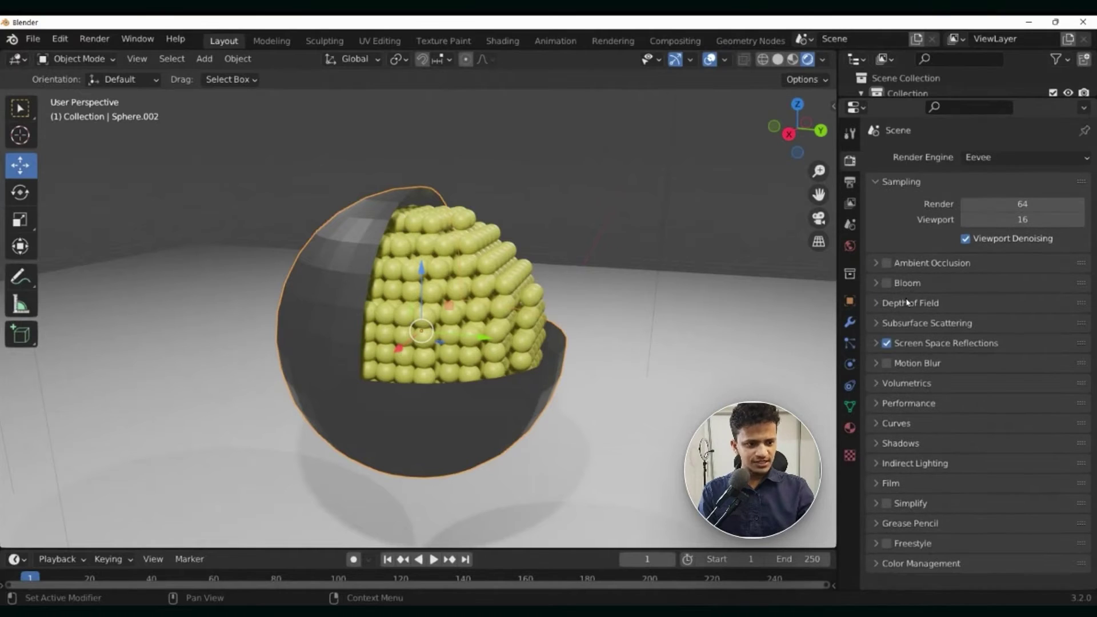
{"action": "left_click", "coordinate": [888, 344]}
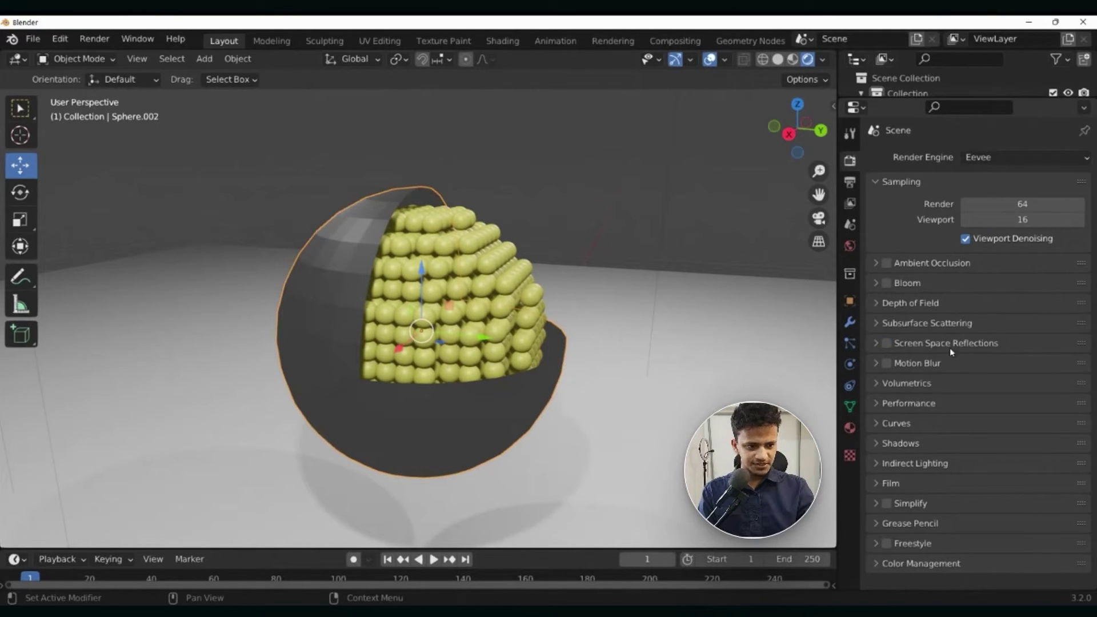
{"action": "left_click", "coordinate": [887, 344]}
{"action": "left_click", "coordinate": [876, 344]}
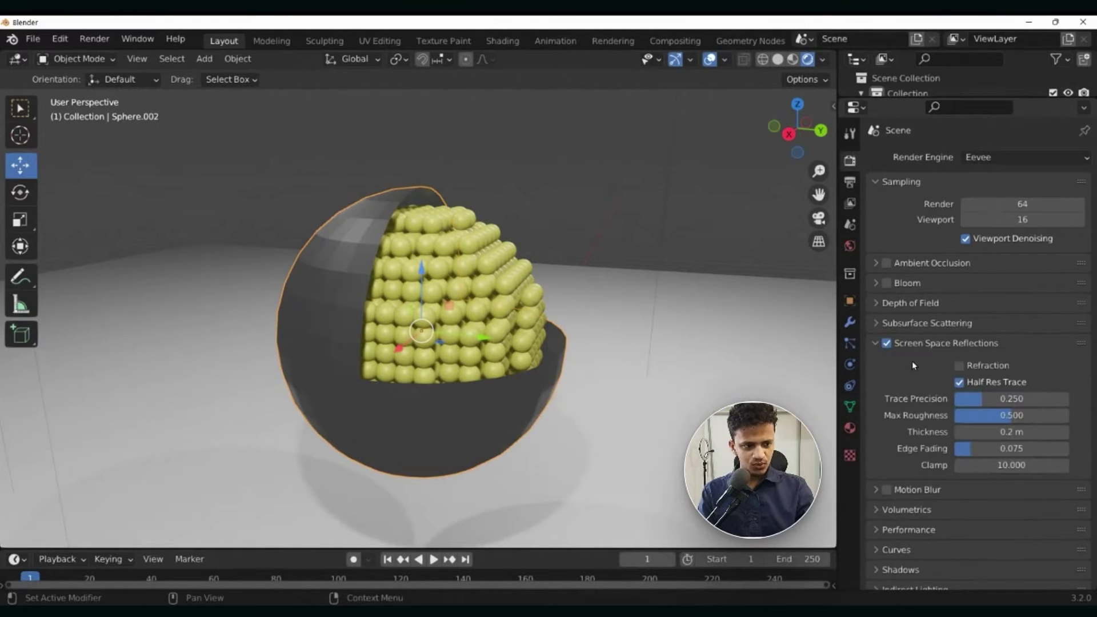
{"action": "left_click", "coordinate": [960, 366]}
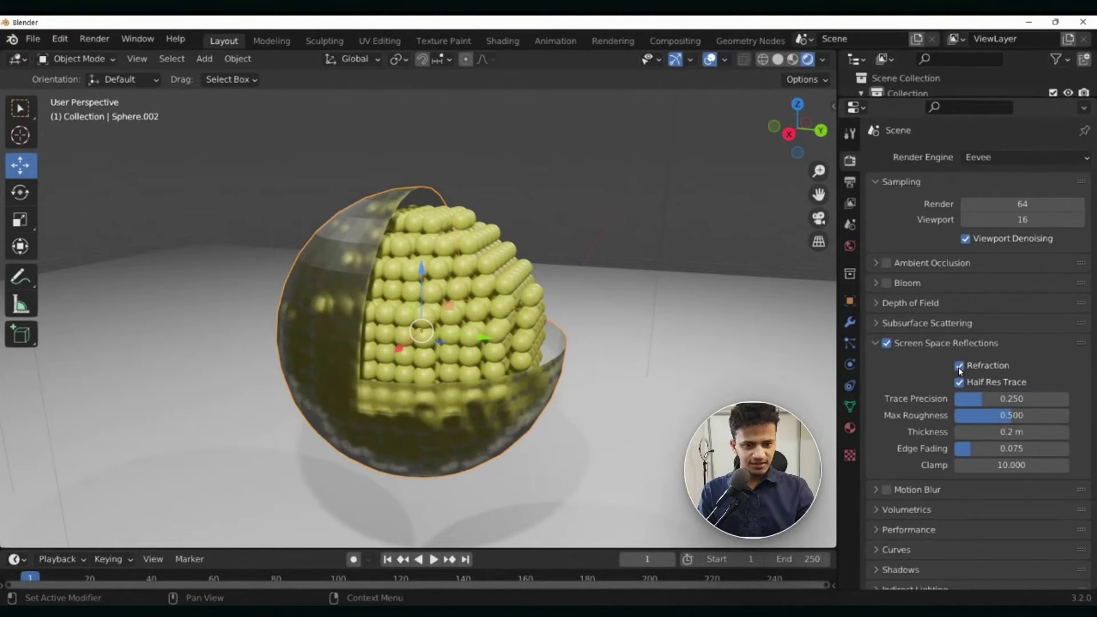
Examine the refractive shell around the core from several angles and distances
{"action": "middle_click_drag", "start_coordinate": [411, 397], "coordinate": [343, 264]}
{"action": "scroll", "coordinate": [388, 426], "scroll_direction": "up", "scroll_amount": 3}
{"action": "scroll", "coordinate": [470, 259], "scroll_direction": "down", "scroll_amount": 4}
{"action": "scroll", "coordinate": [420, 365], "scroll_direction": "up", "scroll_amount": 3}
{"action": "scroll", "coordinate": [420, 365], "scroll_direction": "down", "scroll_amount": 3}
{"action": "scroll", "coordinate": [426, 394], "scroll_direction": "up", "scroll_amount": 3}
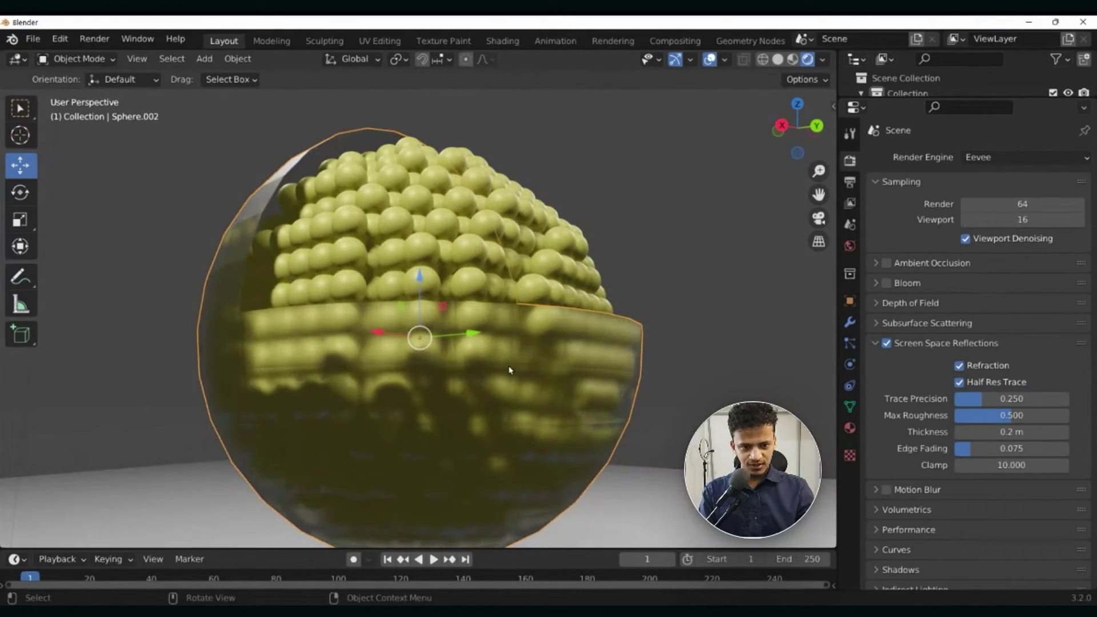
{"action": "middle_click_drag", "start_coordinate": [510, 370], "coordinate": [372, 368]}
{"action": "scroll", "coordinate": [374, 370], "scroll_direction": "up", "scroll_amount": 2}
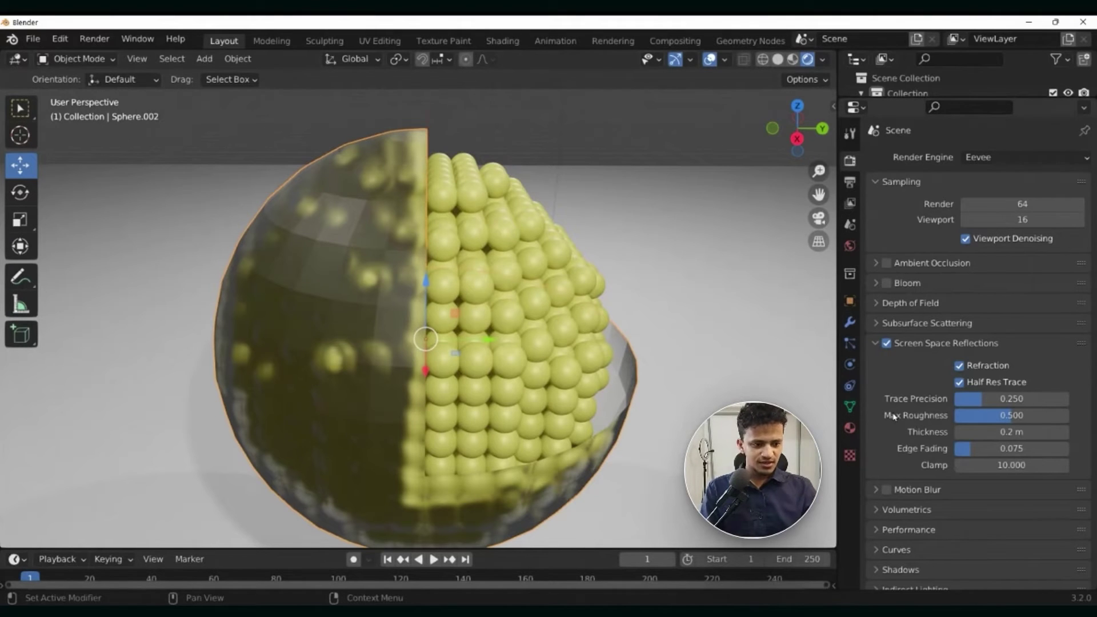
Try several roughness levels on the shell's material and set its Roughness to 0.426
{"action": "left_click", "coordinate": [851, 428]}
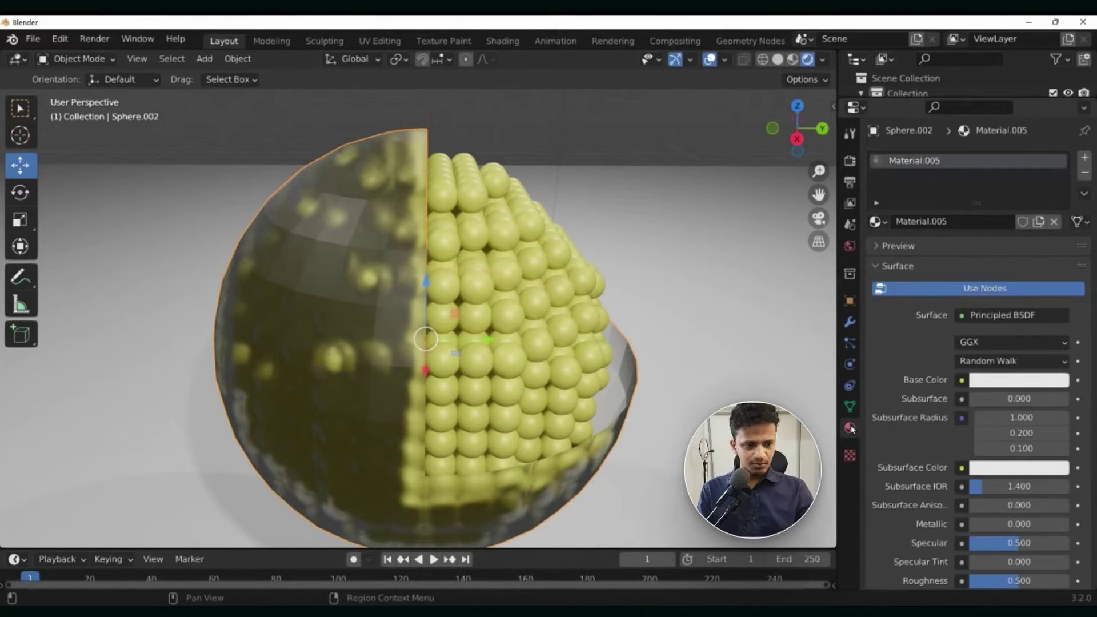
{"action": "scroll", "coordinate": [921, 452], "scroll_direction": "down", "scroll_amount": 8}
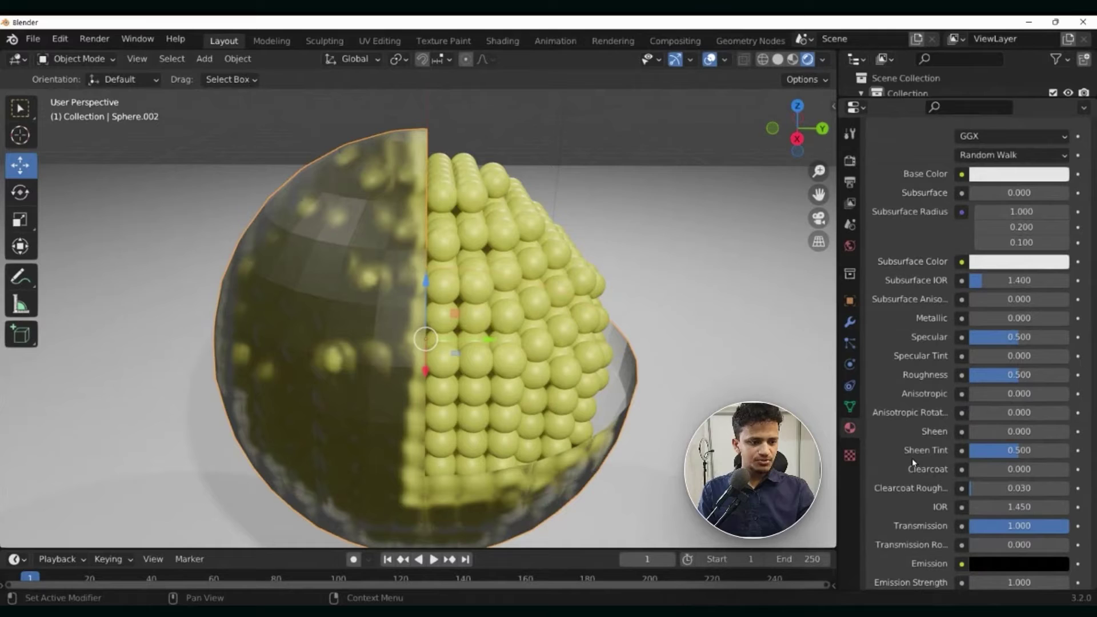
{"action": "left_click_drag", "start_coordinate": [1001, 378], "coordinate": [1048, 382]}
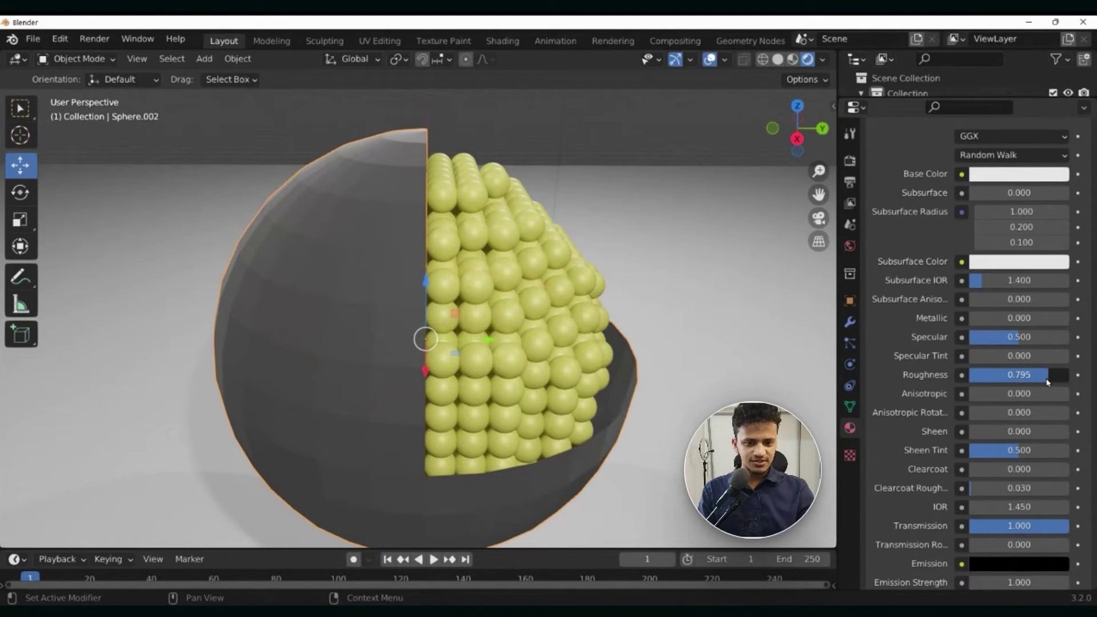
{"action": "middle_click_drag", "start_coordinate": [269, 248], "coordinate": [399, 322]}
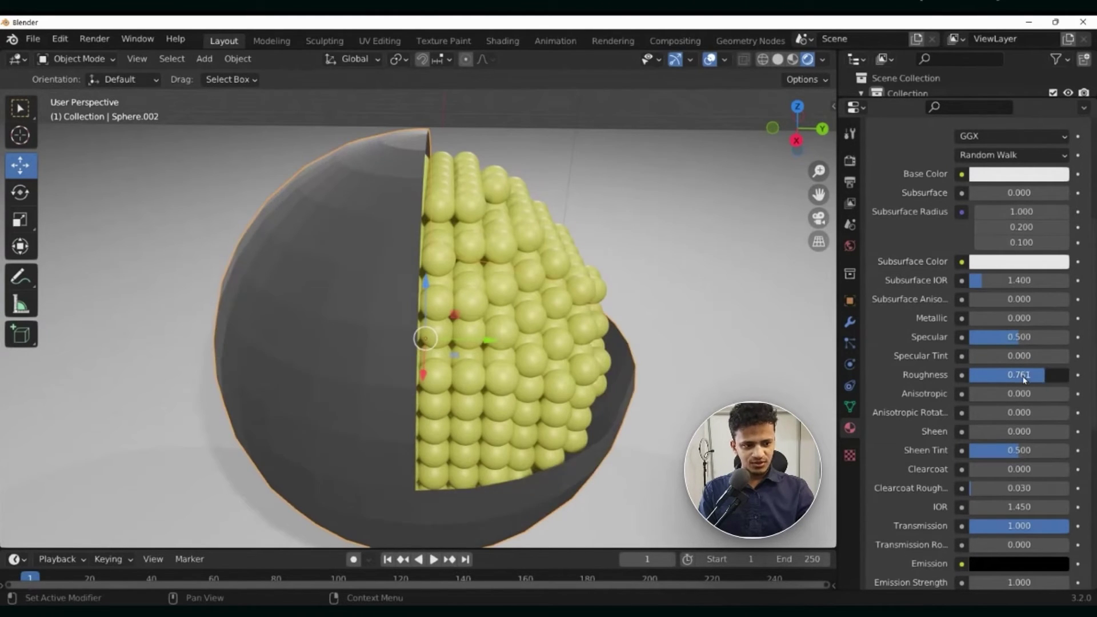
{"action": "left_click_drag", "start_coordinate": [1024, 380], "coordinate": [971, 379]}
{"action": "middle_click_drag", "start_coordinate": [463, 394], "coordinate": [944, 373]}
{"action": "left_click_drag", "start_coordinate": [993, 379], "coordinate": [1013, 380]}
Set the IOR of the shell's material to 1.100
{"action": "scroll", "coordinate": [978, 415], "scroll_direction": "down", "scroll_amount": 5}
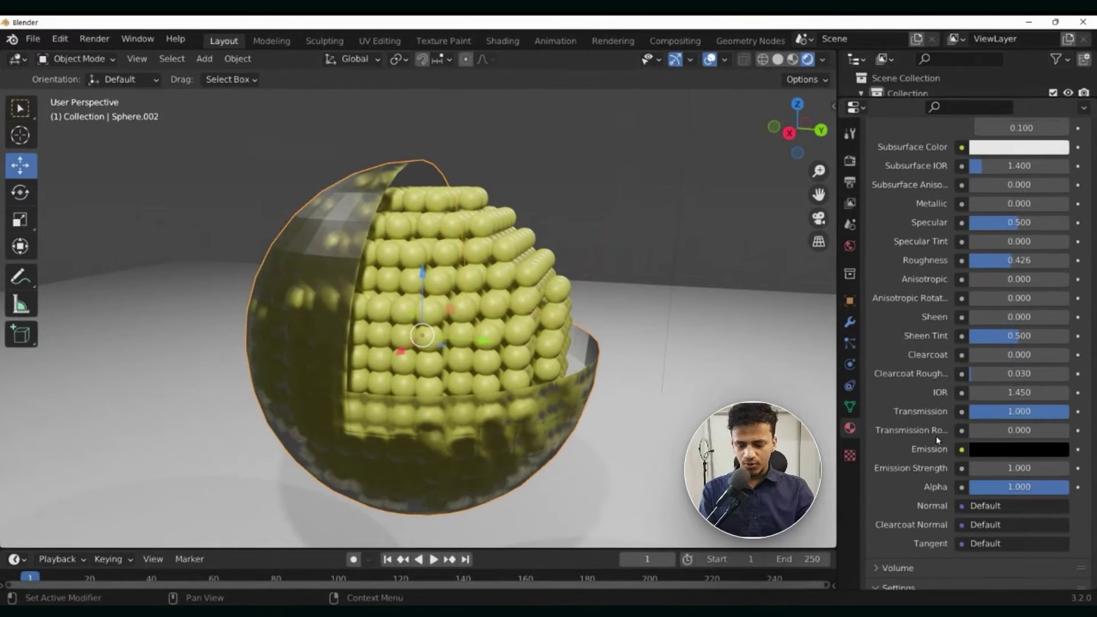
{"action": "scroll", "coordinate": [497, 277], "scroll_direction": "down", "scroll_amount": 2}
{"action": "middle_click_drag", "start_coordinate": [503, 279], "coordinate": [461, 264]}
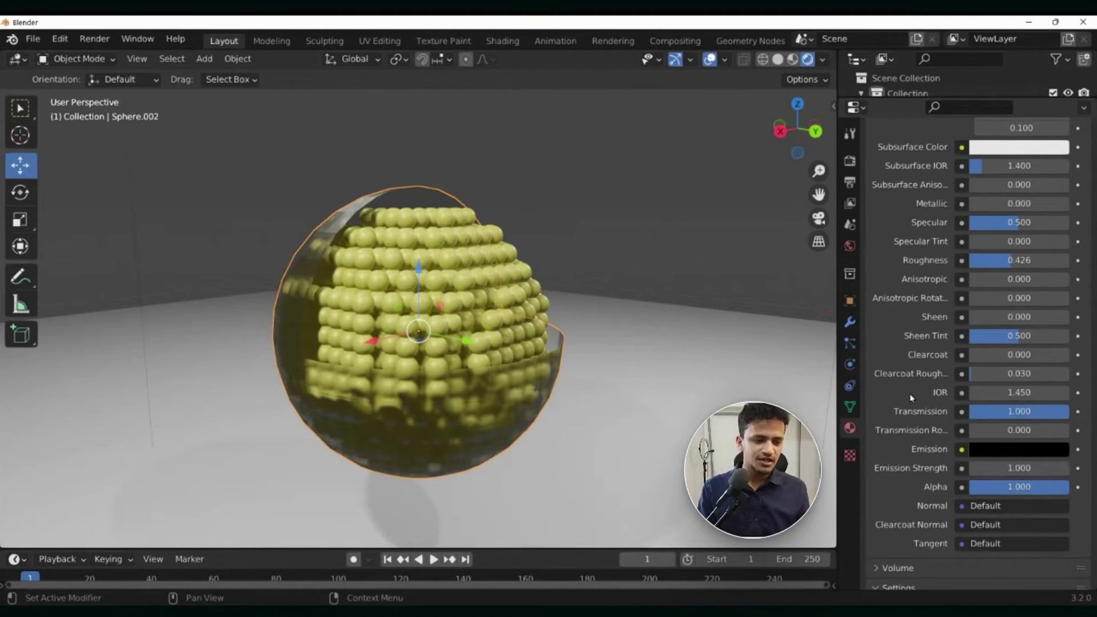
{"action": "scroll", "coordinate": [654, 342], "scroll_direction": "down", "scroll_amount": 1}
{"action": "middle_click_drag", "start_coordinate": [655, 342], "coordinate": [680, 357]}
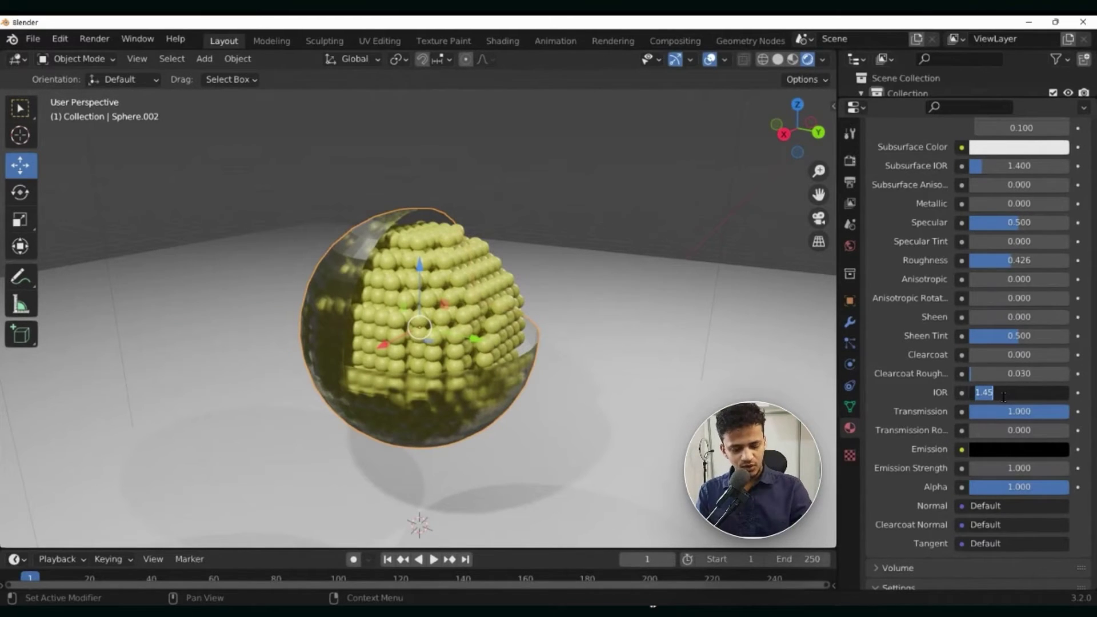
{"action": "key", "text": "Return"}
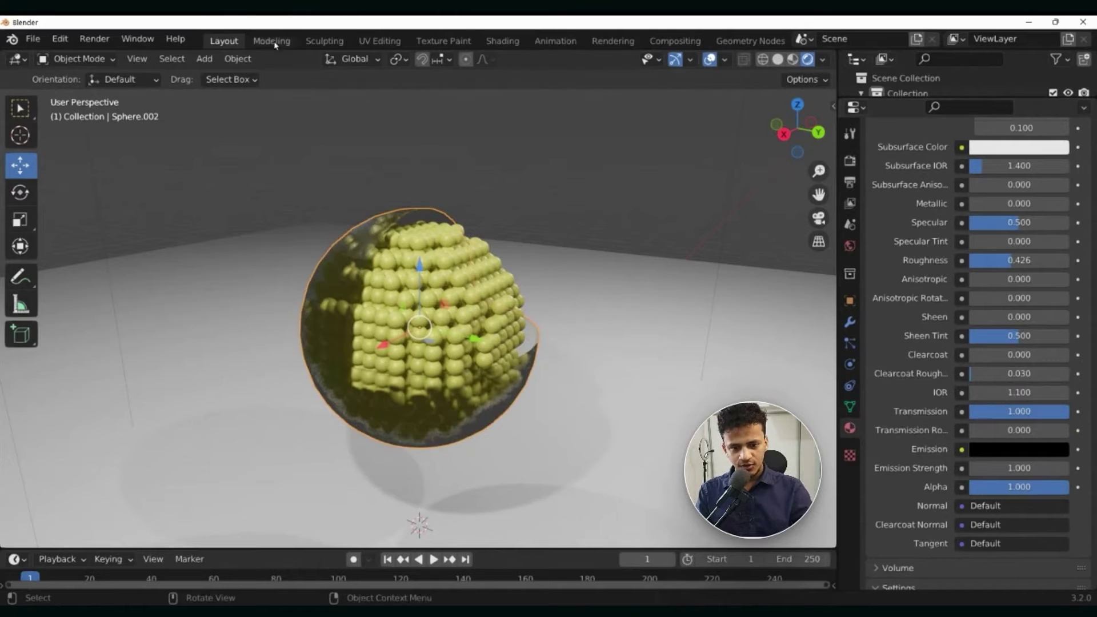
Inspect the shell with its new IOR and set the material's Blend Mode to Alpha Blend
{"action": "scroll", "coordinate": [370, 255], "scroll_direction": "up", "scroll_amount": 4}
{"action": "middle_click_drag", "start_coordinate": [370, 255], "coordinate": [351, 216]}
{"action": "scroll", "coordinate": [417, 280], "scroll_direction": "down", "scroll_amount": 4}
{"action": "middle_click_drag", "start_coordinate": [418, 279], "coordinate": [547, 391]}
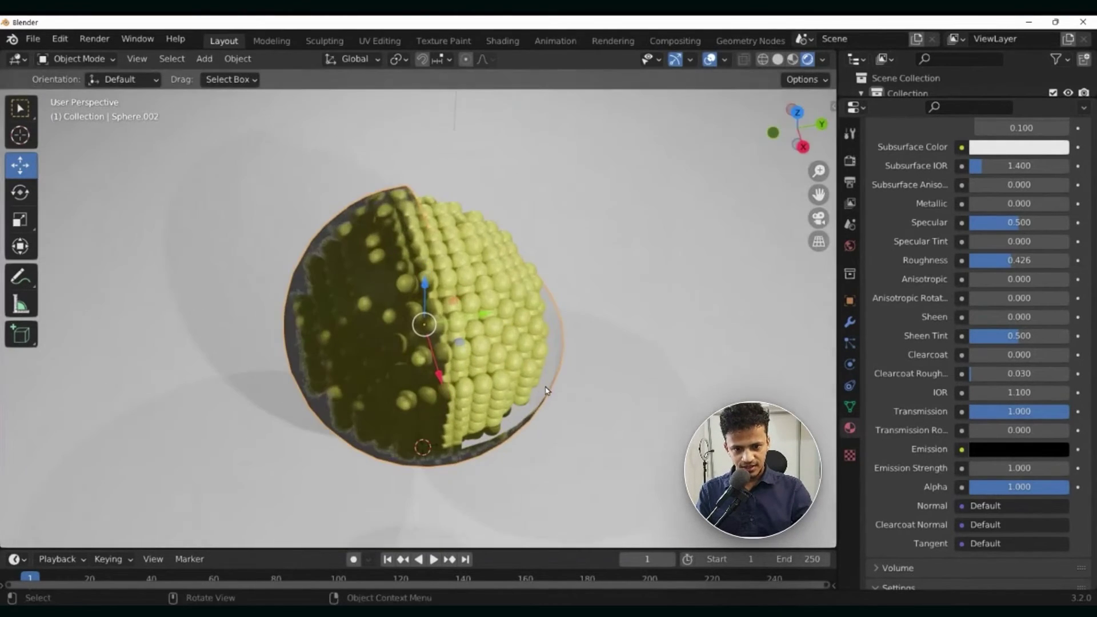
{"action": "scroll", "coordinate": [948, 394], "scroll_direction": "down", "scroll_amount": 8}
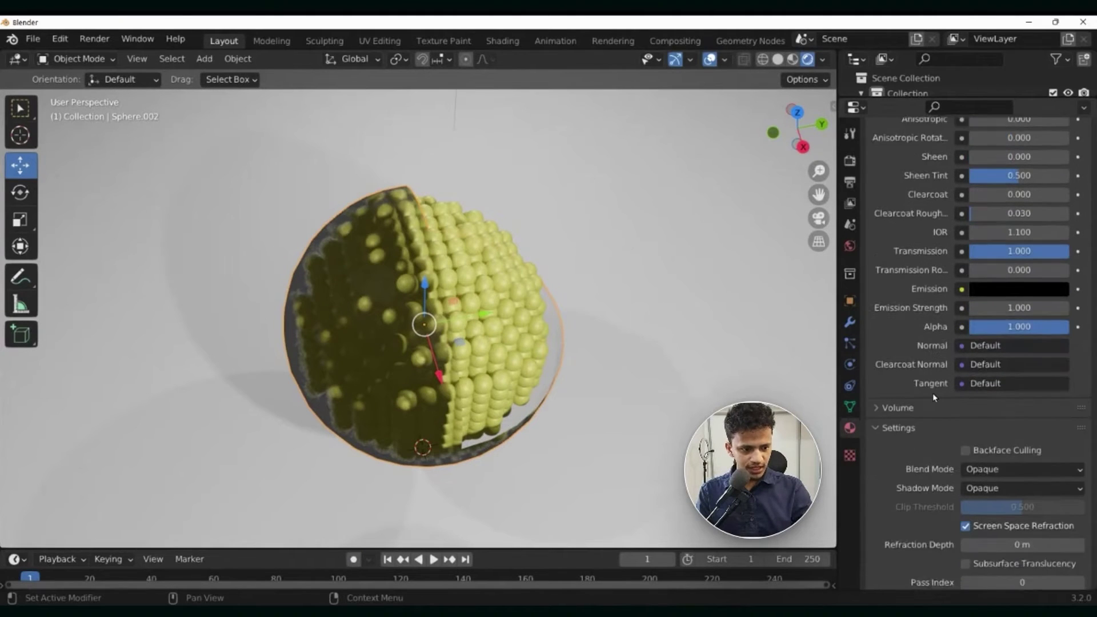
{"action": "scroll", "coordinate": [536, 398], "scroll_direction": "up", "scroll_amount": 1}
{"action": "middle_click_drag", "start_coordinate": [537, 399], "coordinate": [466, 319]}
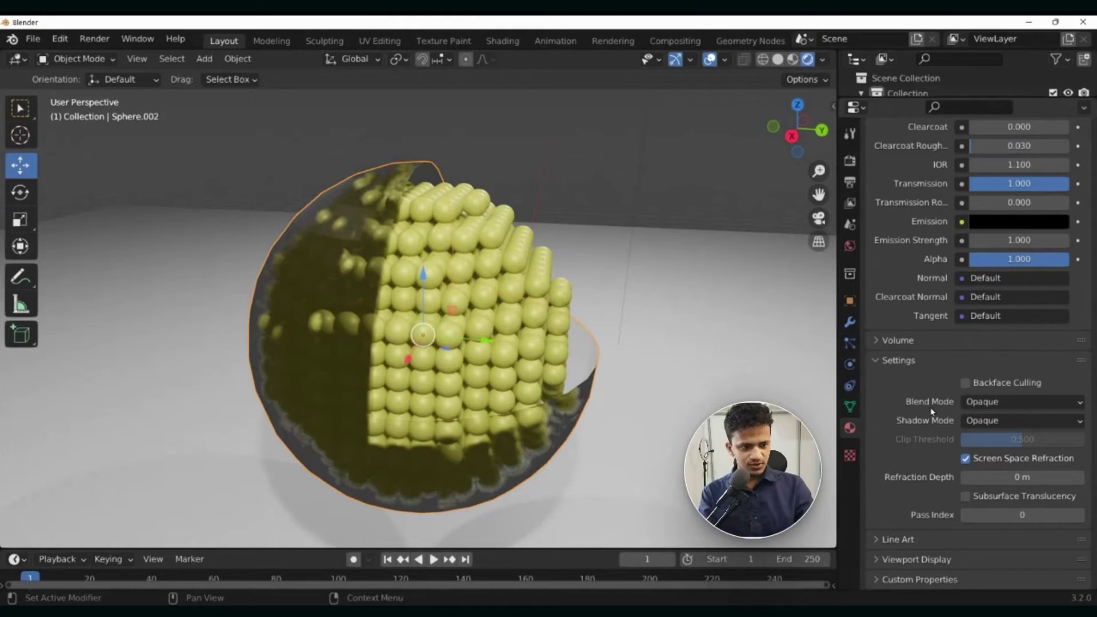
{"action": "left_click", "coordinate": [983, 403]}
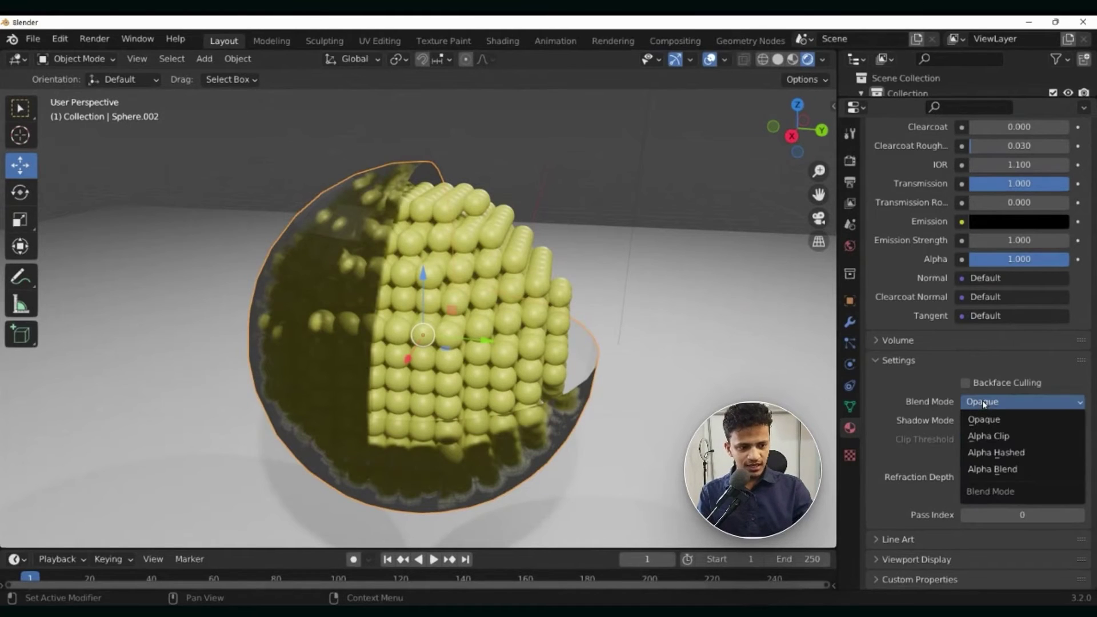
{"action": "left_click", "coordinate": [986, 469]}
{"action": "mouse_move", "coordinate": [577, 311]}
{"action": "middle_mouse_down"}
{"action": "mouse_move", "coordinate": [622, 328]}
{"action": "mouse_move", "coordinate": [595, 365]}
{"action": "mouse_move", "coordinate": [661, 440]}
{"action": "mouse_move", "coordinate": [676, 489]}
{"action": "mouse_move", "coordinate": [502, 419]}
{"action": "middle_mouse_up"}
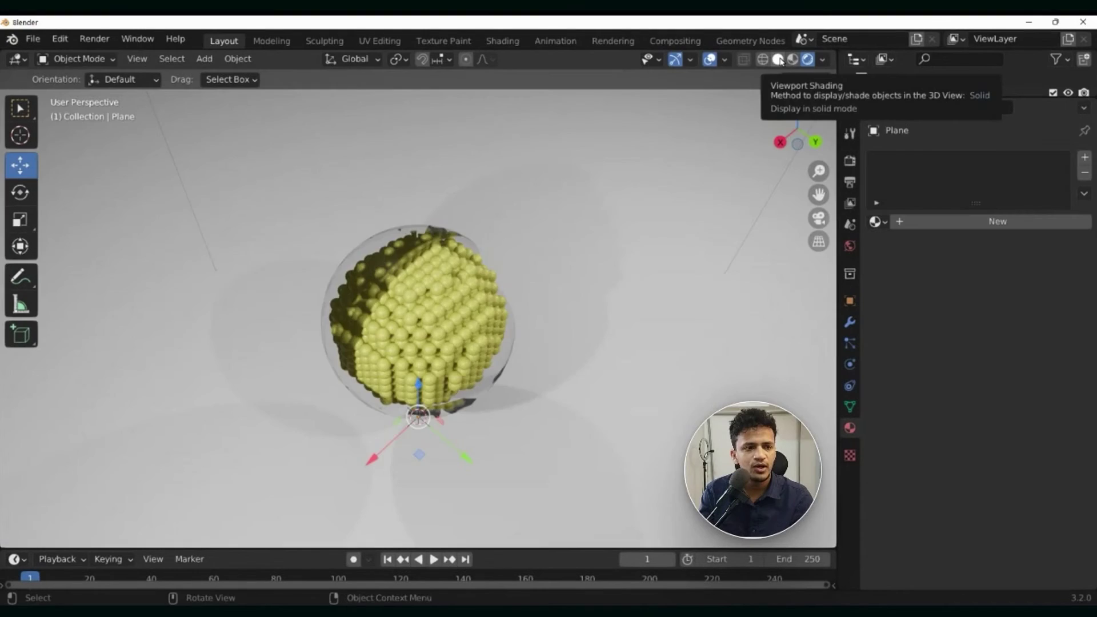
Switch the viewport to solid shading and add a Solidify modifier to the cut-open shell
{"action": "left_click", "coordinate": [778, 60]}
{"action": "scroll", "coordinate": [584, 269], "scroll_direction": "up", "scroll_amount": 1}
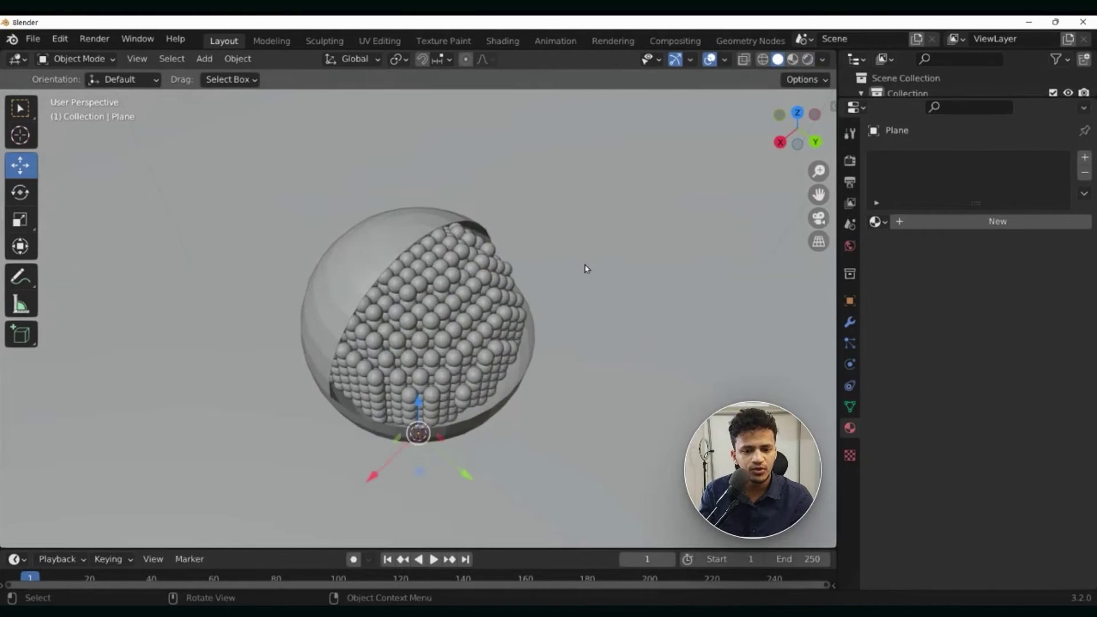
{"action": "scroll", "coordinate": [585, 269], "scroll_direction": "up", "scroll_amount": 1}
{"action": "middle_click_drag", "start_coordinate": [585, 269], "coordinate": [593, 241]}
{"action": "left_click", "coordinate": [553, 388]}
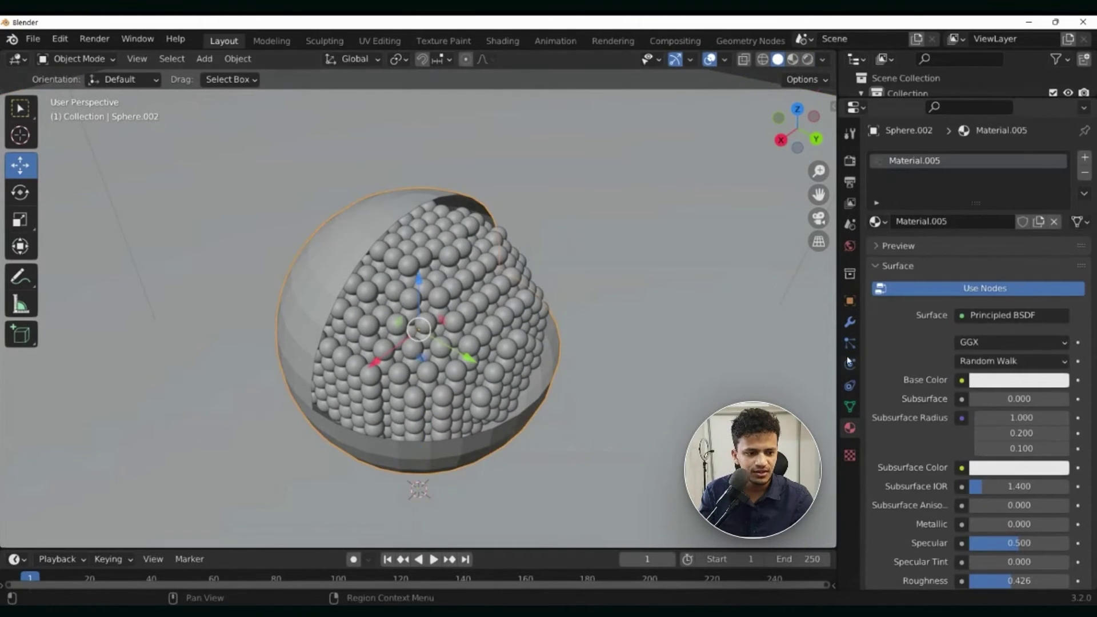
{"action": "left_click", "coordinate": [849, 324]}
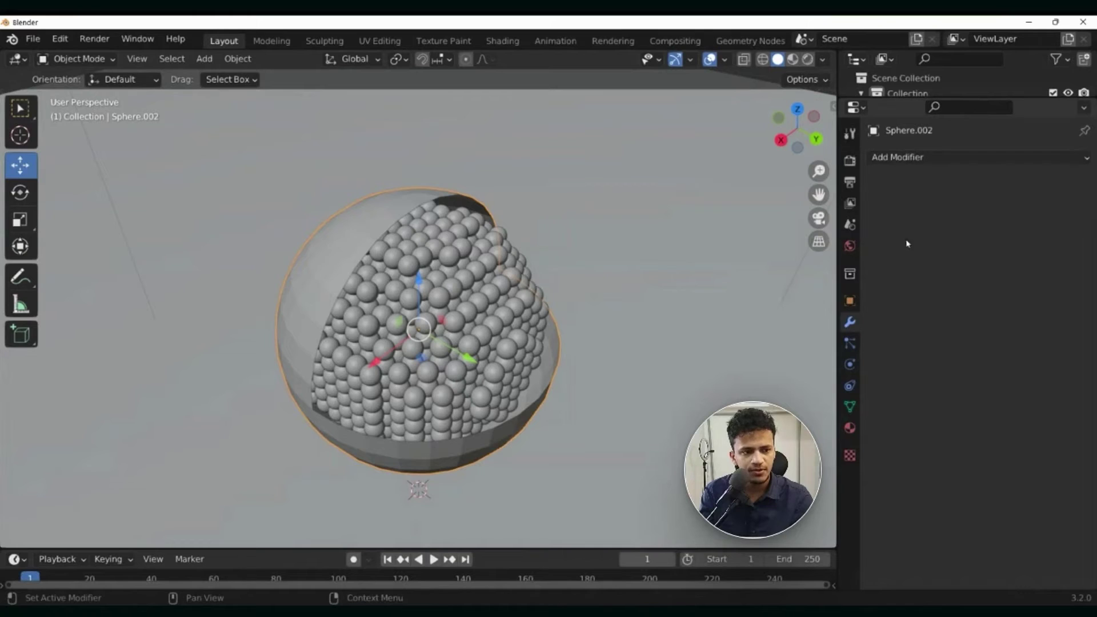
{"action": "left_click", "coordinate": [939, 159]}
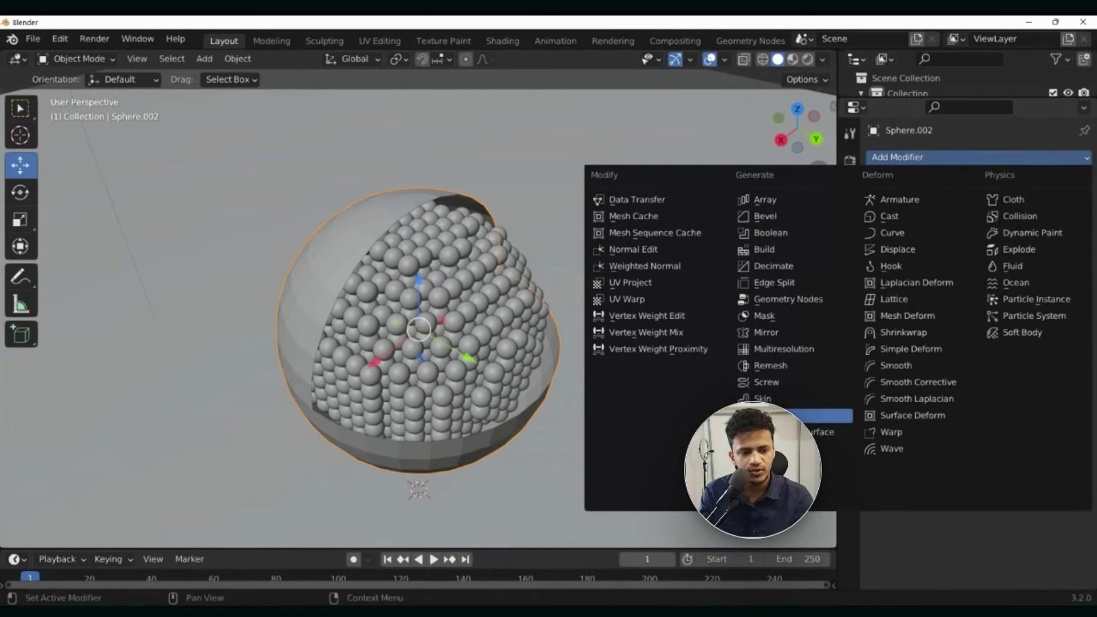
{"action": "left_click", "coordinate": [826, 415]}
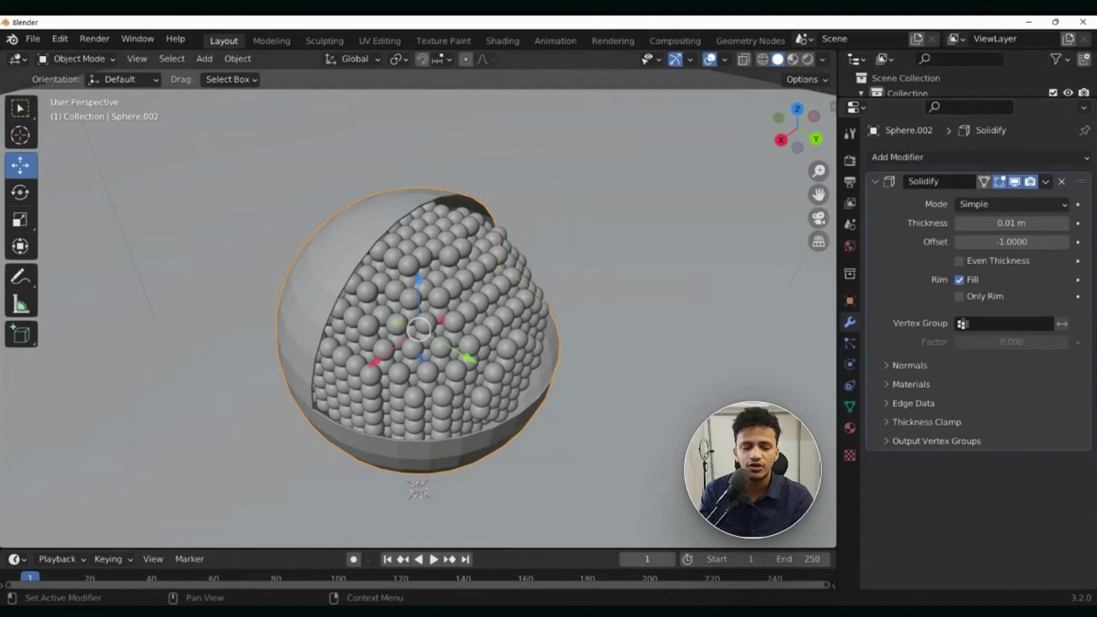
Set the Solidify modifier's Thickness to 0.13 m and check the shell's wall around the core
{"action": "left_click_drag", "start_coordinate": [990, 231], "coordinate": [999, 231]}
{"action": "middle_click_drag", "start_coordinate": [537, 396], "coordinate": [548, 348]}
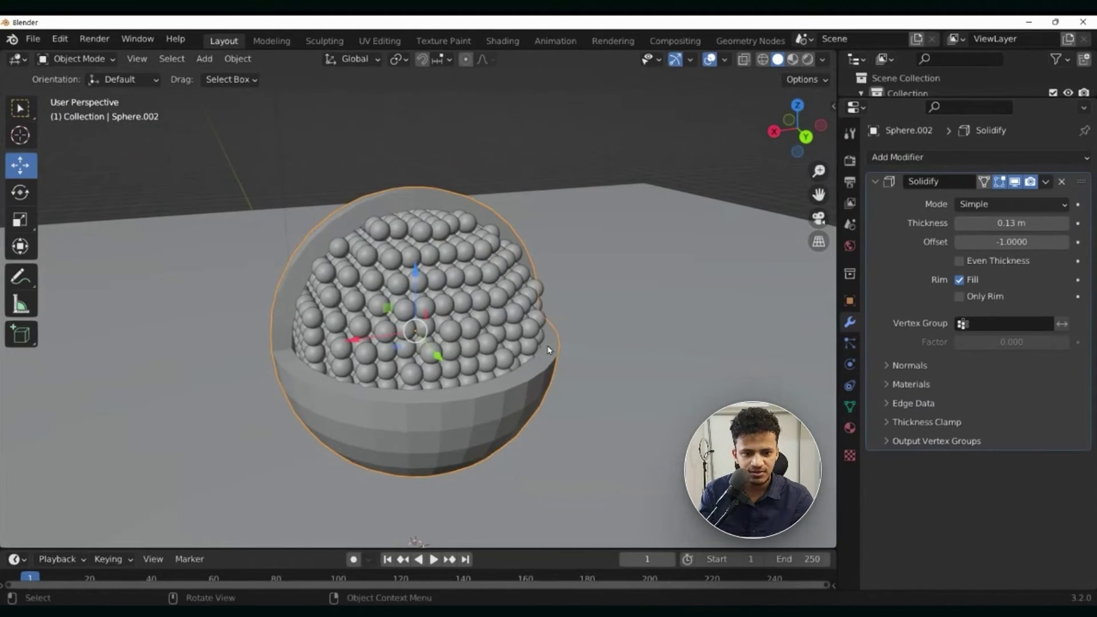
{"action": "middle_click_drag", "start_coordinate": [337, 240], "coordinate": [386, 269]}
Switch the viewport to rendered shading and inspect the thickened transparent shell from different angles
{"action": "left_click", "coordinate": [807, 59]}
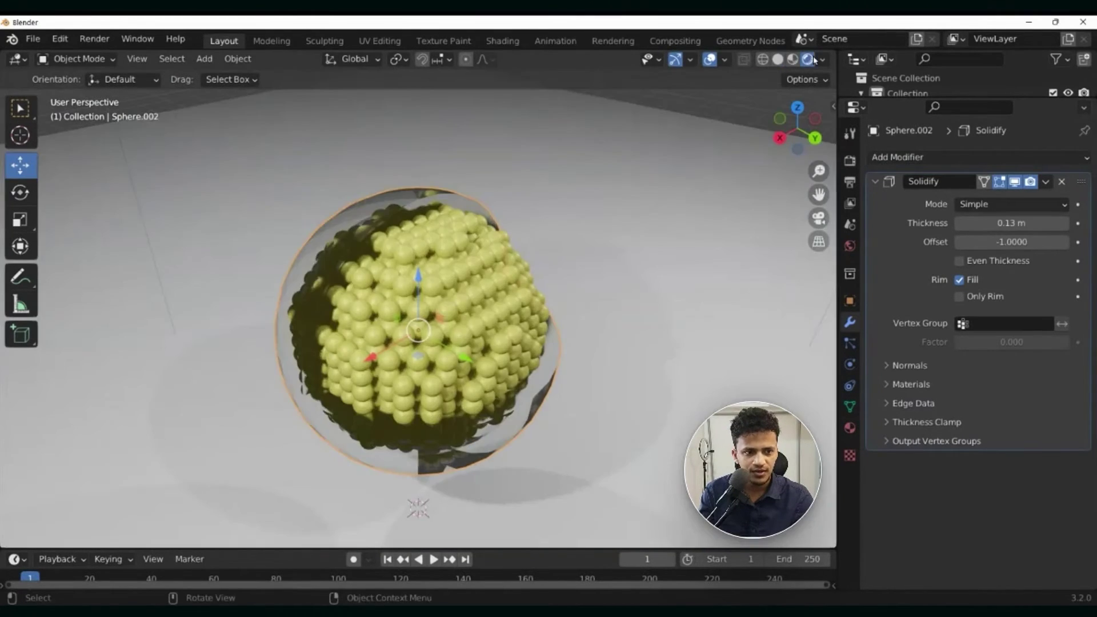
{"action": "middle_click_drag", "start_coordinate": [618, 233], "coordinate": [635, 246]}
{"action": "scroll", "coordinate": [634, 246], "scroll_direction": "up", "scroll_amount": 4}
{"action": "middle_click_drag", "start_coordinate": [531, 317], "coordinate": [514, 277]}
{"action": "scroll", "coordinate": [461, 333], "scroll_direction": "down", "scroll_amount": 2}
{"action": "scroll", "coordinate": [462, 333], "scroll_direction": "up", "scroll_amount": 1}
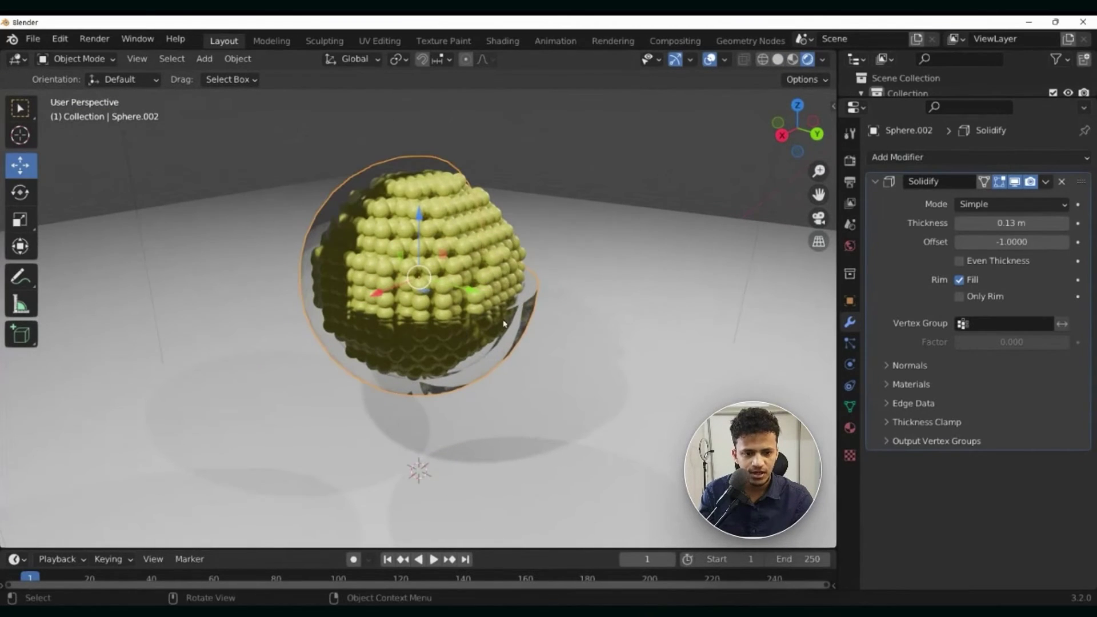
Change the Blend Mode of the cut-open shell's material to Opaque
{"action": "left_click", "coordinate": [850, 428]}
{"action": "scroll", "coordinate": [994, 377], "scroll_direction": "down", "scroll_amount": 10}
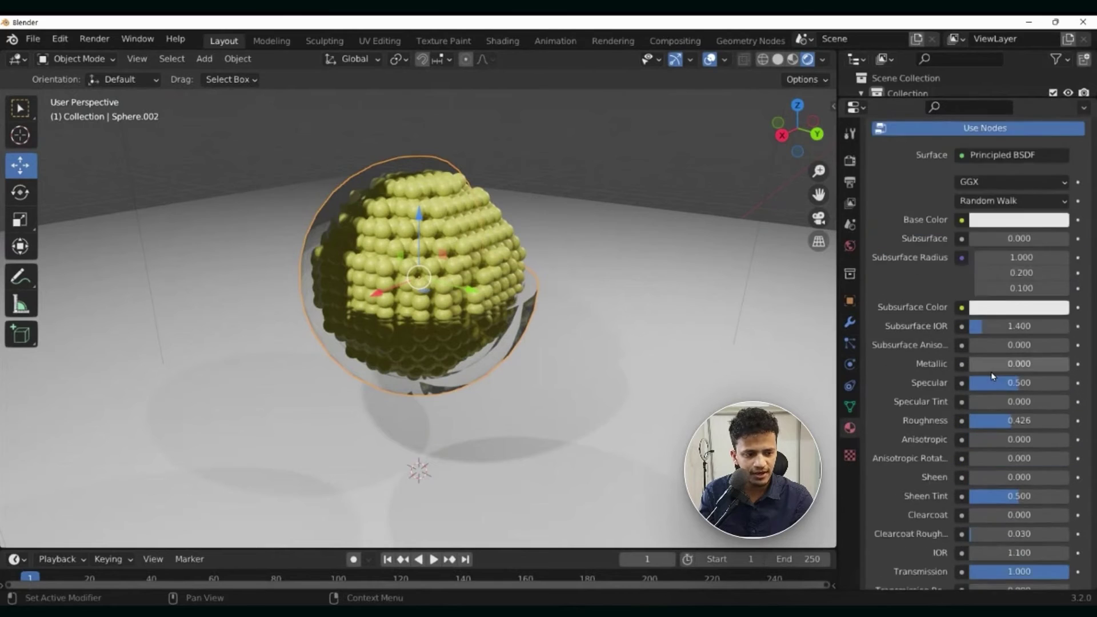
{"action": "left_click", "coordinate": [1028, 492]}
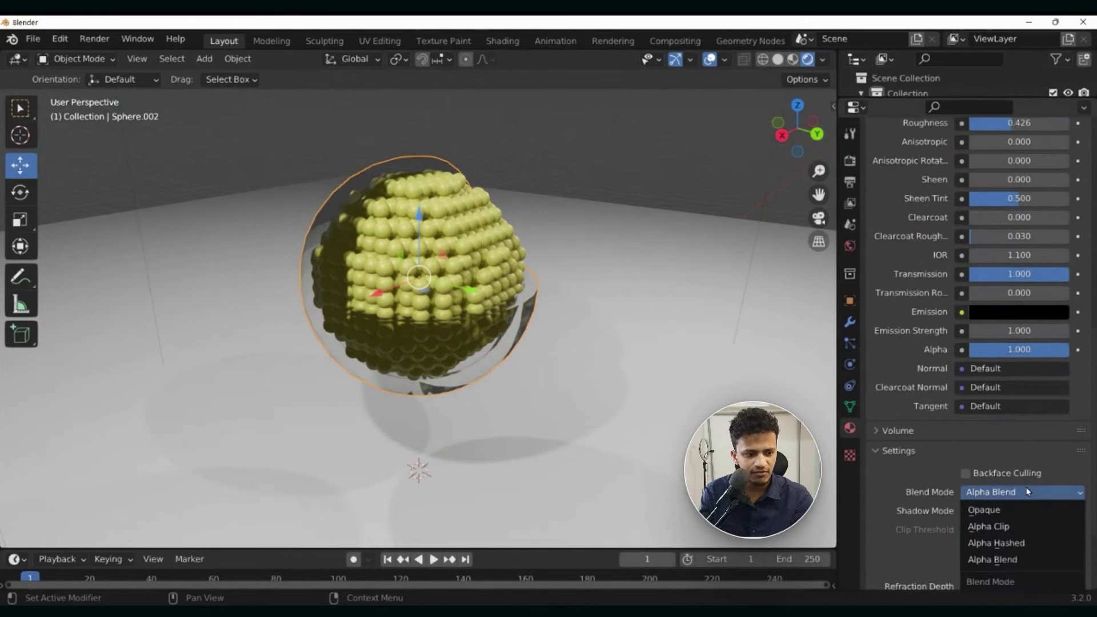
{"action": "left_click", "coordinate": [1002, 510]}
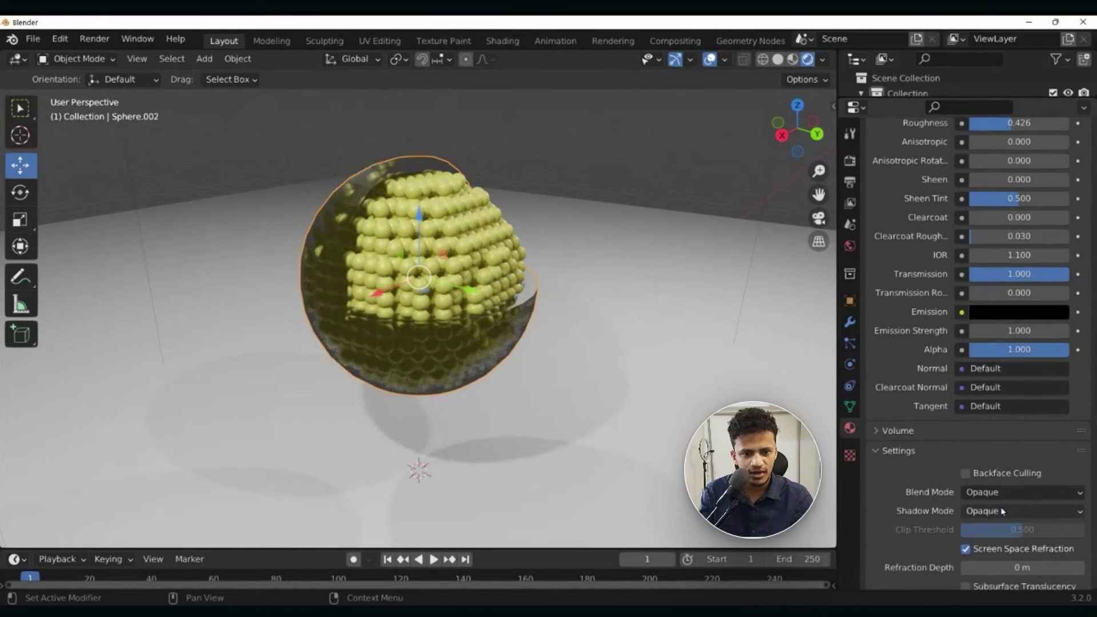
Duplicate one of the overhead point lights and place the copy low beside the nanoparticle, on its closed-shell side
{"action": "middle_click_drag", "start_coordinate": [513, 122], "coordinate": [496, 92]}
{"action": "scroll", "coordinate": [423, 275], "scroll_direction": "down", "scroll_amount": 3}
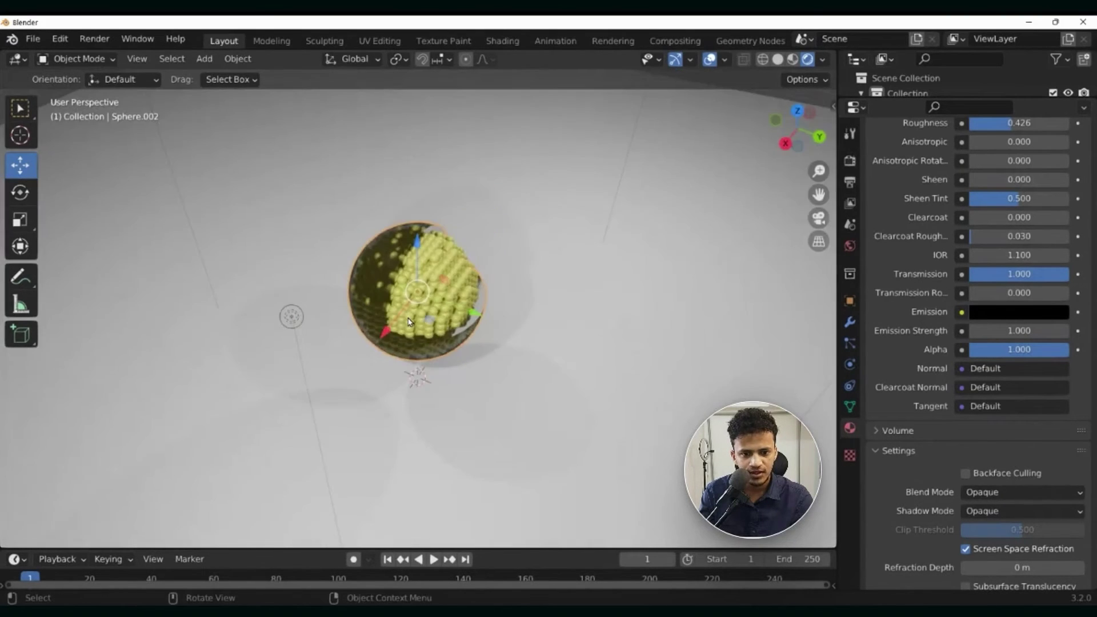
{"action": "middle_click_drag", "start_coordinate": [405, 171], "coordinate": [395, 125]}
{"action": "scroll", "coordinate": [355, 249], "scroll_direction": "down", "scroll_amount": 4}
{"action": "middle_click_drag", "start_coordinate": [353, 249], "coordinate": [308, 222]}
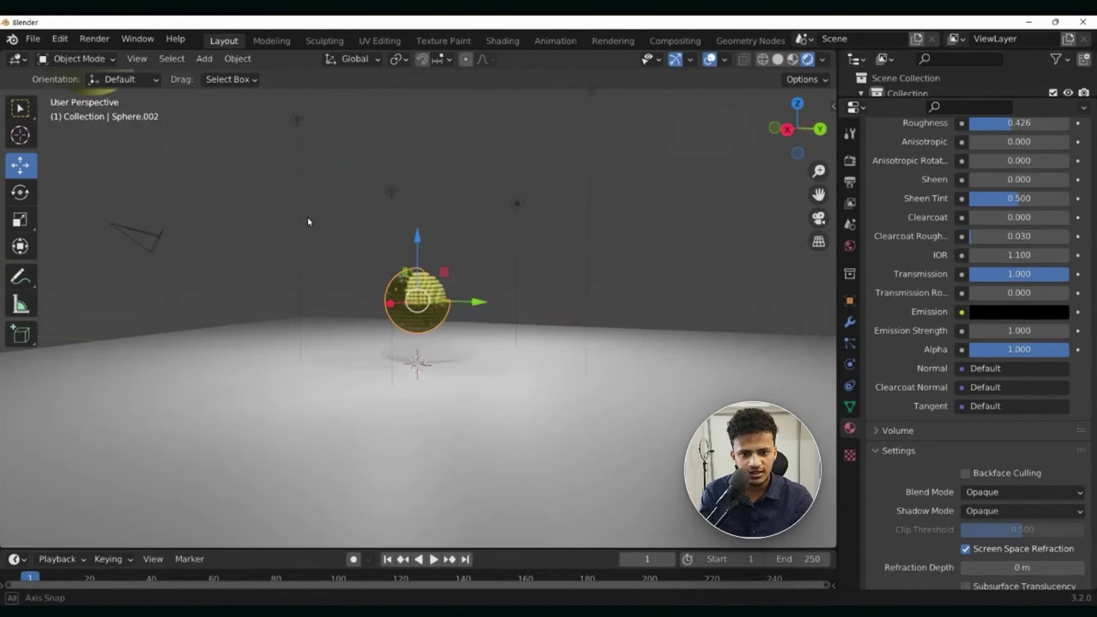
{"action": "left_click", "coordinate": [297, 121]}
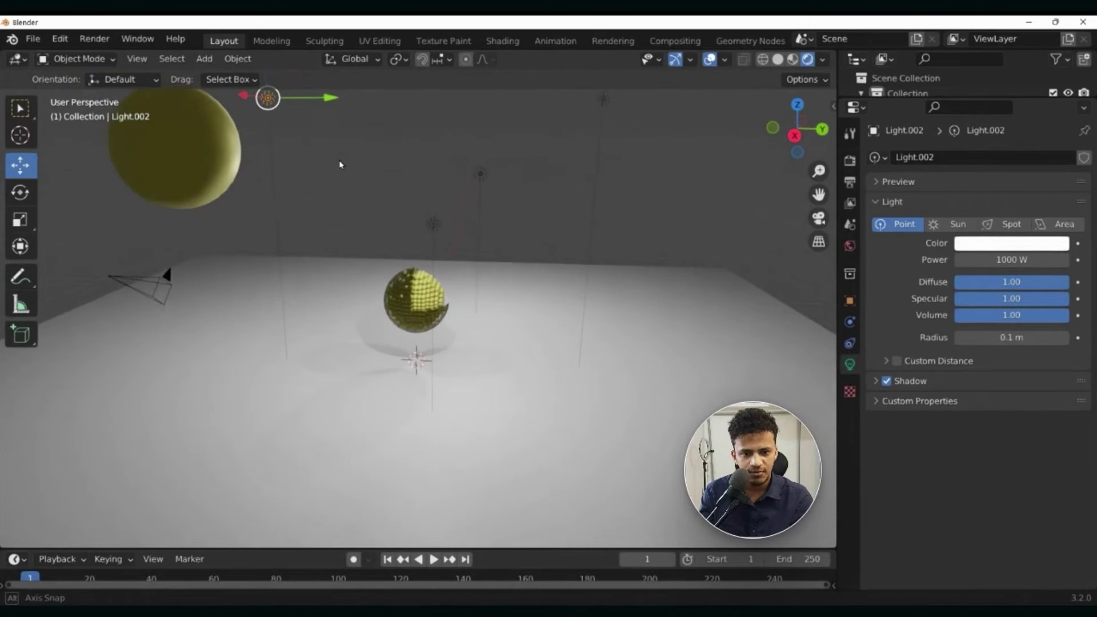
{"action": "scroll", "coordinate": [344, 271], "scroll_direction": "up", "scroll_amount": 3}
{"action": "middle_click_drag", "start_coordinate": [449, 332], "coordinate": [429, 318]}
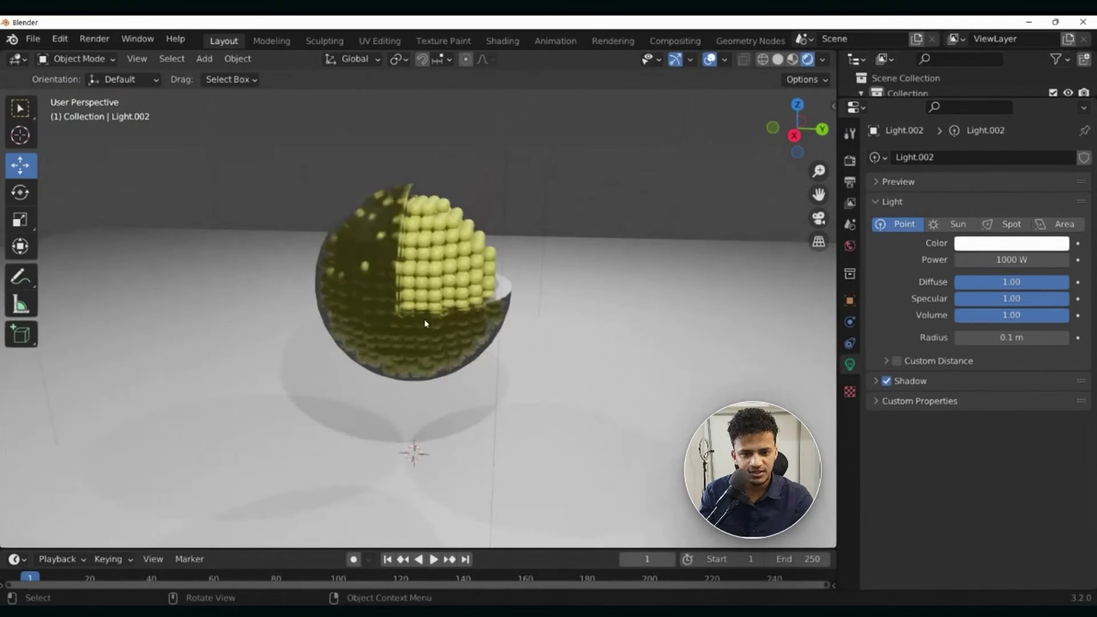
{"action": "scroll", "coordinate": [430, 305], "scroll_direction": "up", "scroll_amount": 3}
{"action": "middle_click_drag", "start_coordinate": [354, 266], "coordinate": [340, 292]}
{"action": "scroll", "coordinate": [329, 251], "scroll_direction": "down", "scroll_amount": 2}
{"action": "scroll", "coordinate": [338, 233], "scroll_direction": "up", "scroll_amount": 2}
{"action": "scroll", "coordinate": [371, 319], "scroll_direction": "up", "scroll_amount": 3}
{"action": "key", "text": "shift+d"}
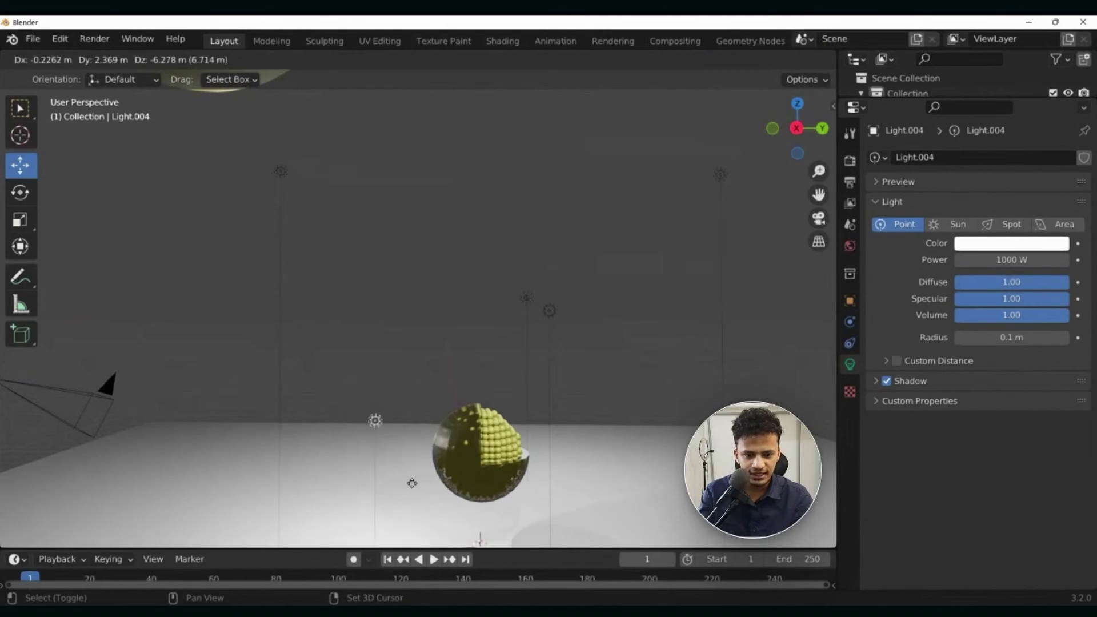
{"action": "left_click", "coordinate": [414, 502]}
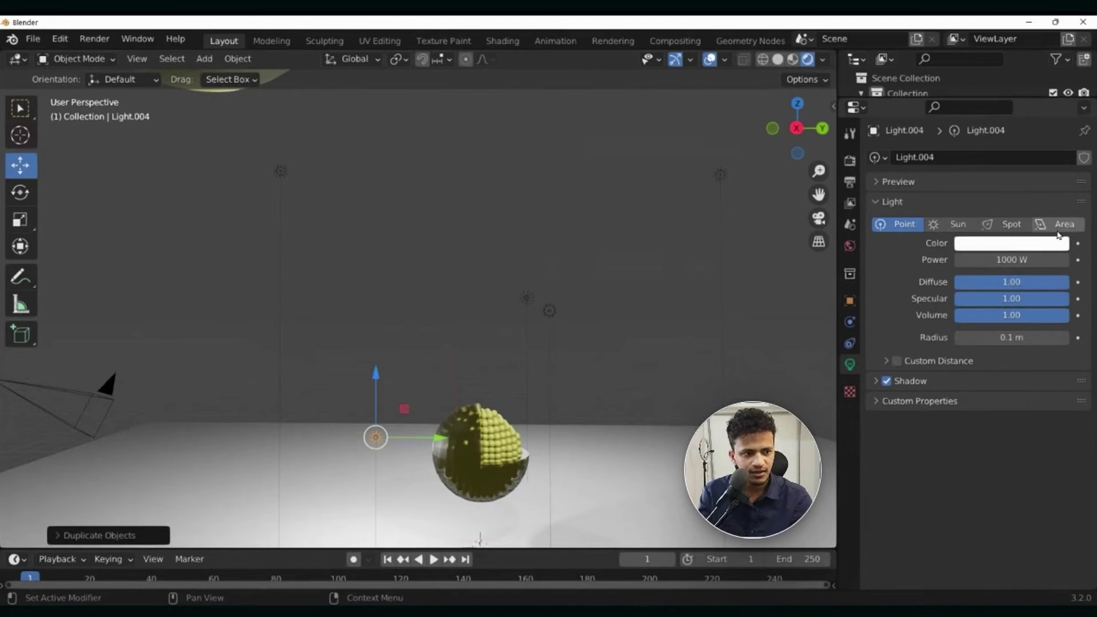
Change the duplicated light's type to Area and scale it up to roughly the nanoparticle's size
{"action": "left_click", "coordinate": [1061, 228]}
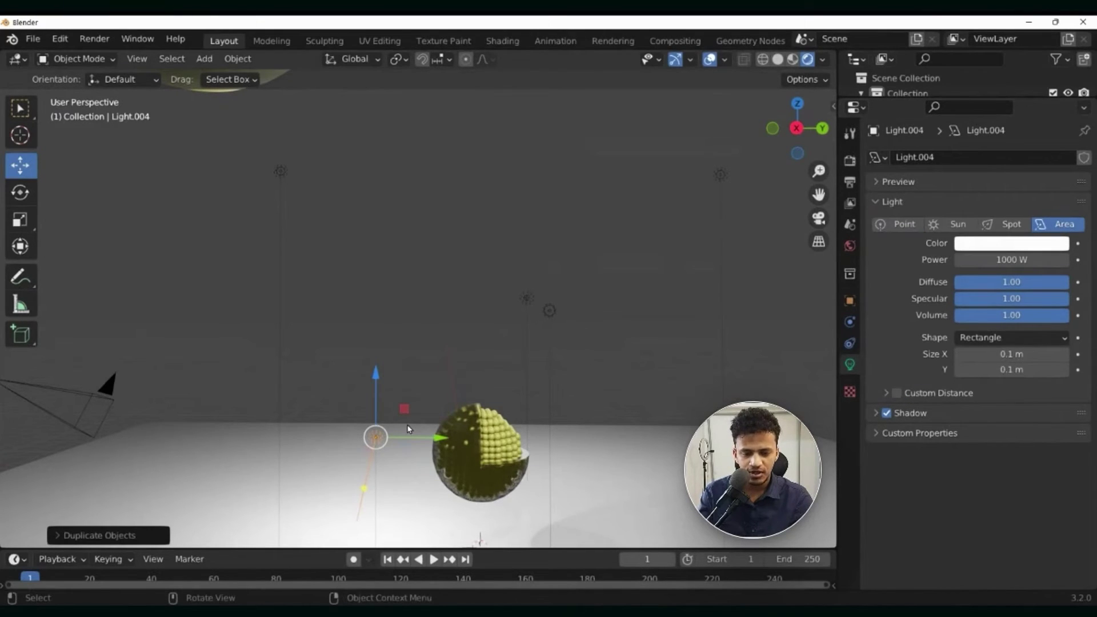
{"action": "key", "text": "s"}
{"action": "left_click", "coordinate": [157, 507]}
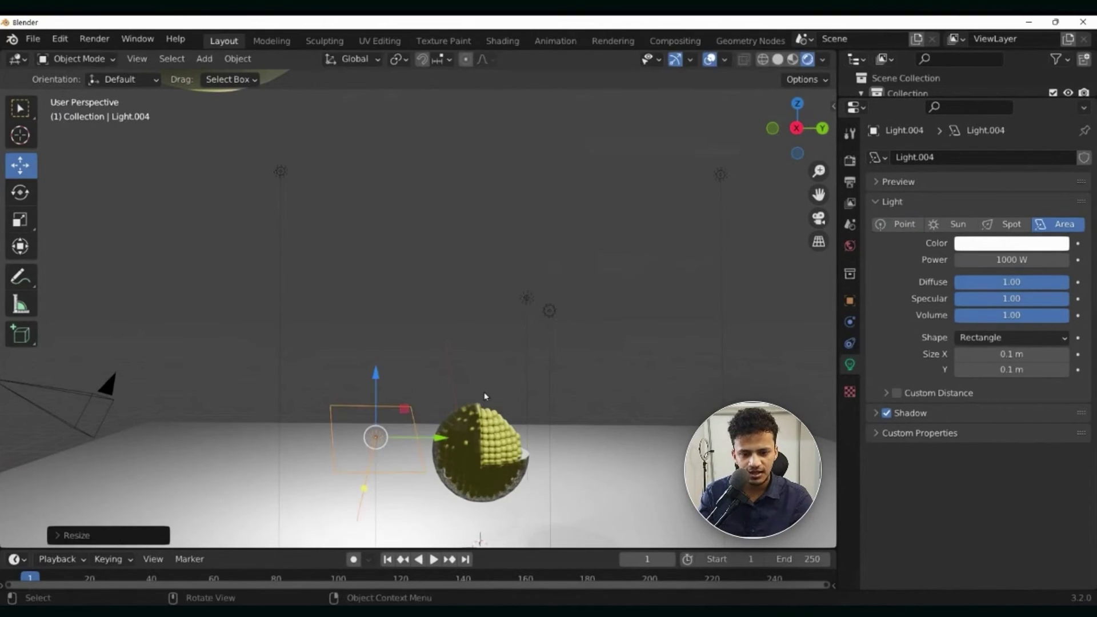
Aim the area light at the nanoparticle by rotating it about -112° around Z and tilting it around X, and enlarge it
{"action": "key", "text": "r"}
{"action": "key", "text": "z"}
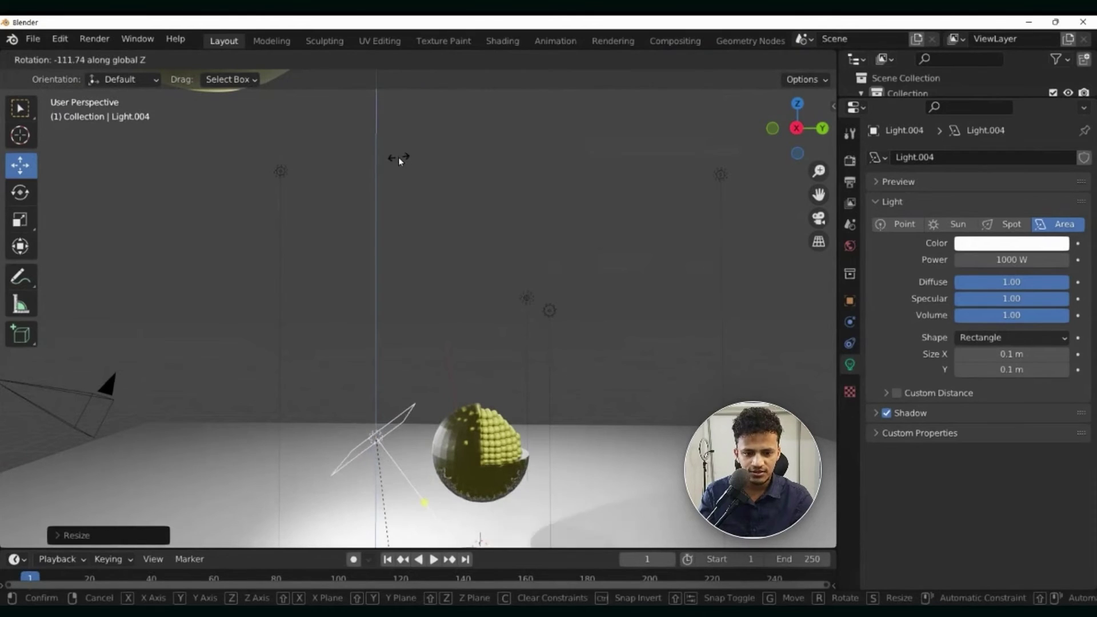
{"action": "left_click", "coordinate": [399, 159]}
{"action": "key", "text": "r"}
{"action": "key", "text": "y"}
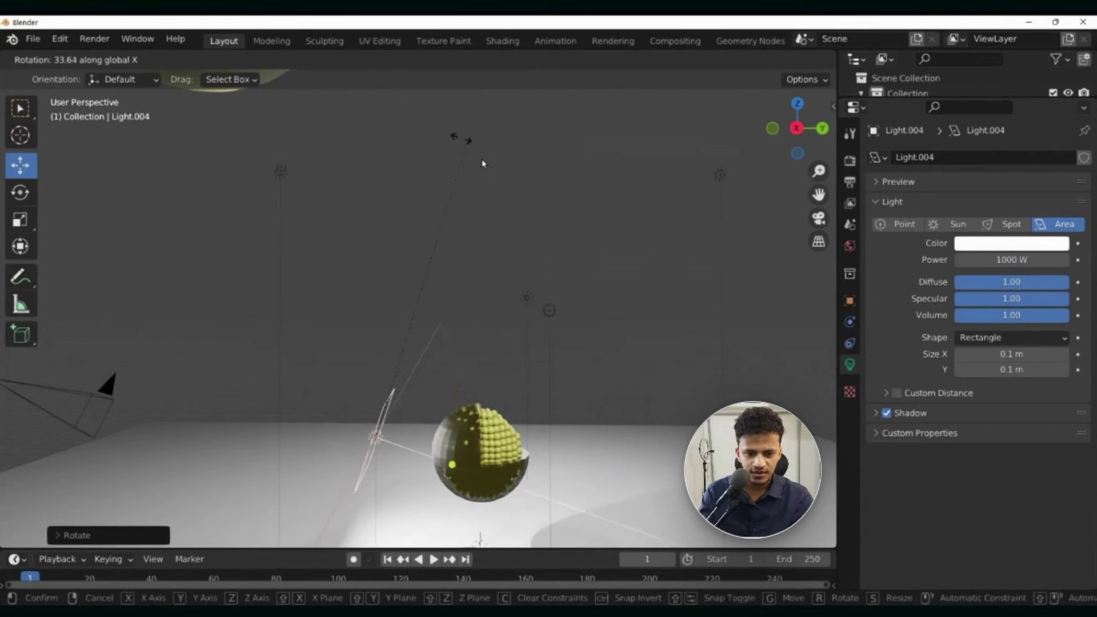
{"action": "left_click", "coordinate": [437, 126]}
{"action": "key", "text": "s"}
{"action": "left_click", "coordinate": [547, 293]}
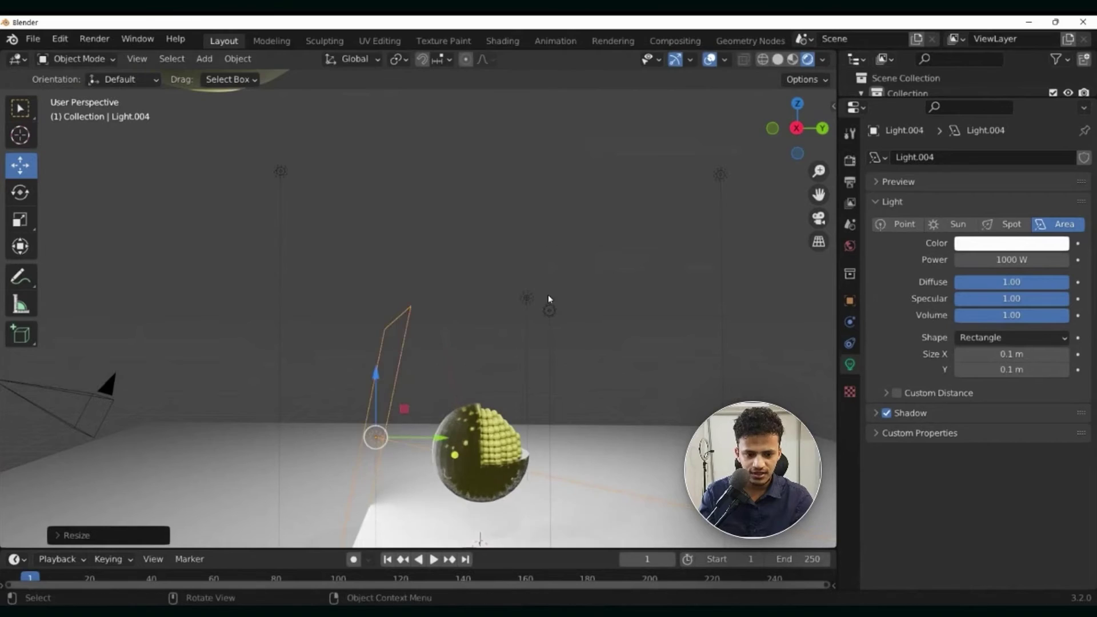
Set the Shadow Mode of the cut-open shell's material to None and check the core through the shell
{"action": "scroll", "coordinate": [511, 419], "scroll_direction": "up", "scroll_amount": 3}
{"action": "middle_click_drag", "start_coordinate": [406, 287], "coordinate": [380, 356]}
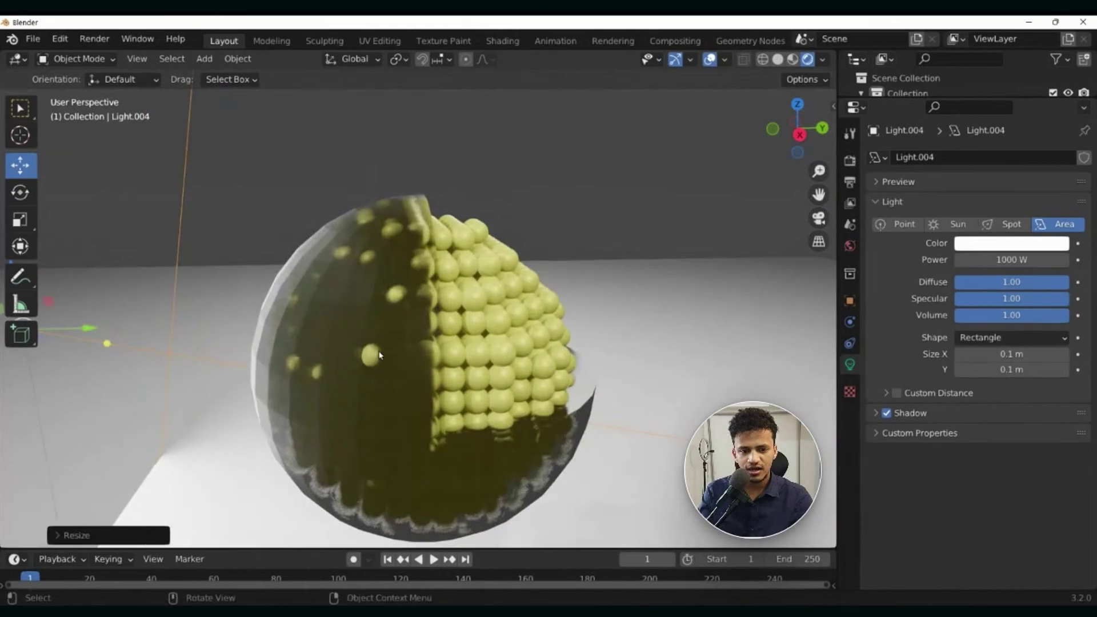
{"action": "left_click", "coordinate": [422, 331]}
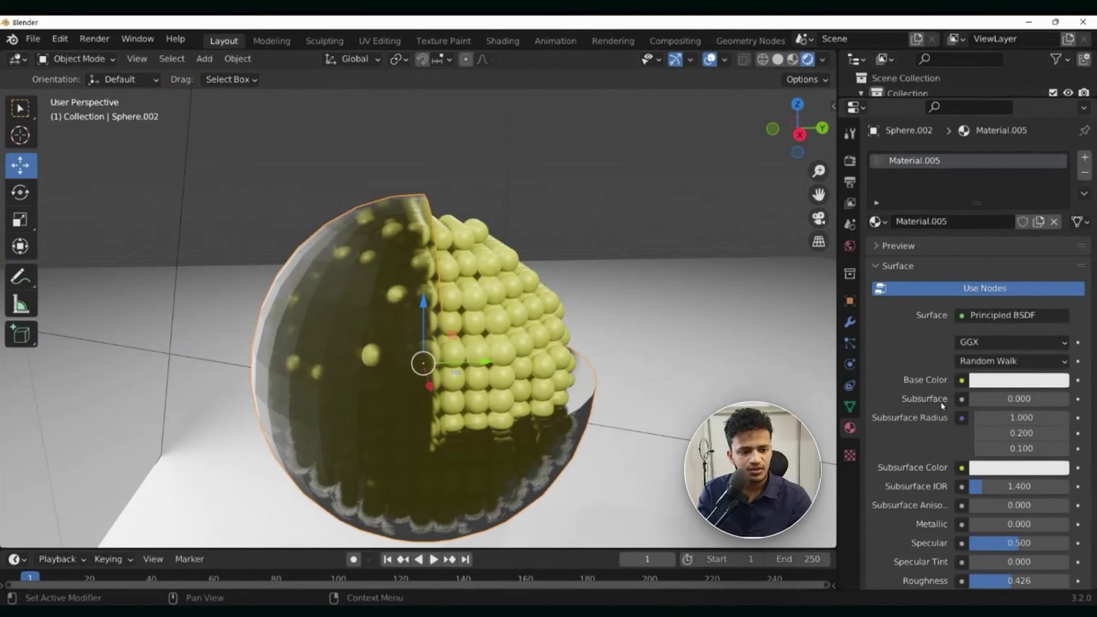
{"action": "scroll", "coordinate": [896, 448], "scroll_direction": "down", "scroll_amount": 10}
{"action": "scroll", "coordinate": [896, 448], "scroll_direction": "down", "scroll_amount": 8}
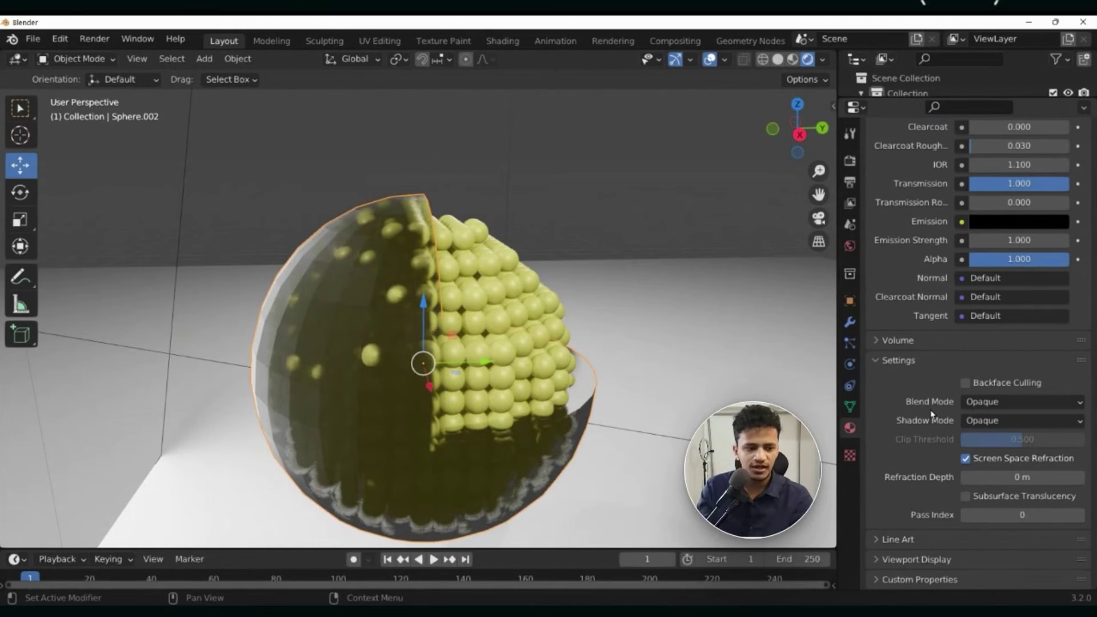
{"action": "left_click", "coordinate": [978, 424]}
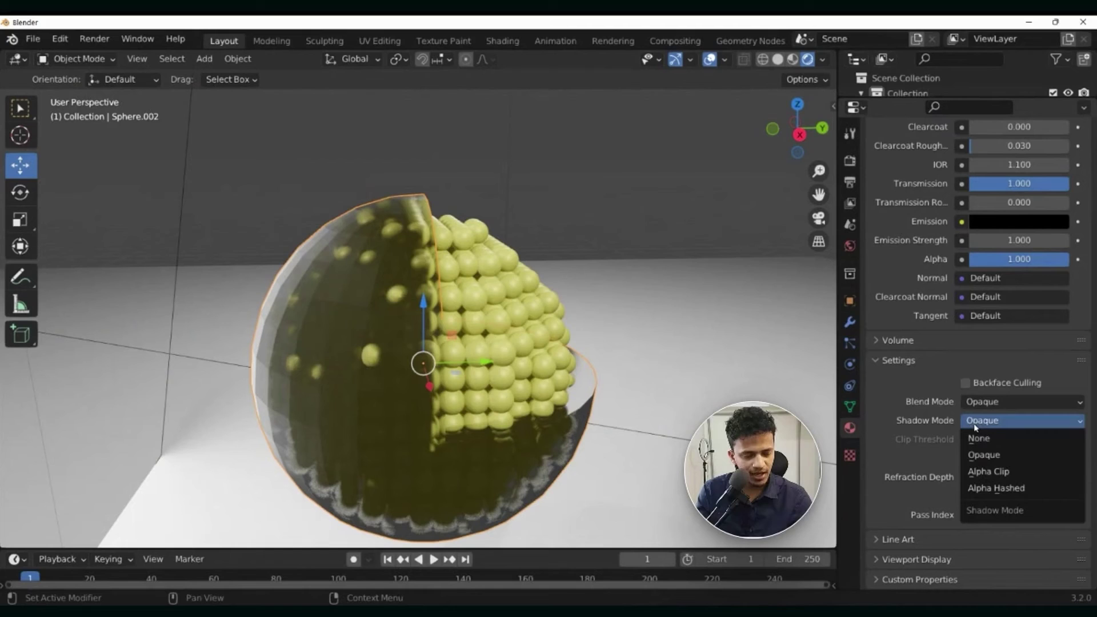
{"action": "left_click", "coordinate": [1005, 443]}
{"action": "scroll", "coordinate": [605, 366], "scroll_direction": "down", "scroll_amount": 5}
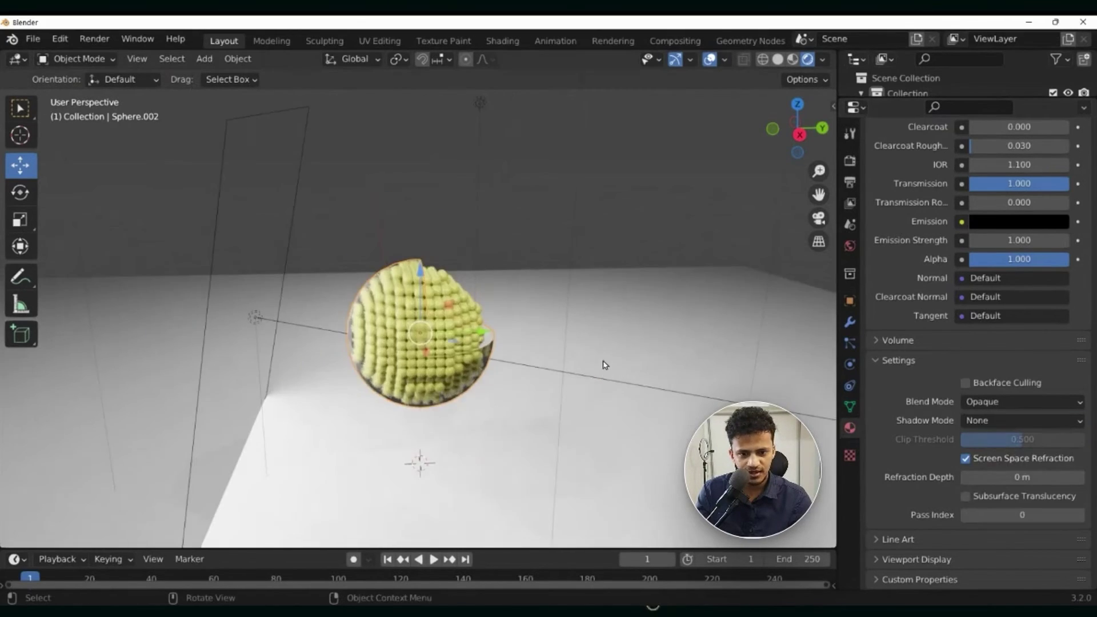
{"action": "left_click", "coordinate": [627, 275]}
{"action": "mouse_move", "coordinate": [530, 341]}
{"action": "middle_mouse_down"}
{"action": "mouse_move", "coordinate": [457, 293]}
{"action": "mouse_move", "coordinate": [485, 365]}
{"action": "mouse_move", "coordinate": [416, 321]}
{"action": "mouse_move", "coordinate": [540, 322]}
{"action": "middle_mouse_up"}
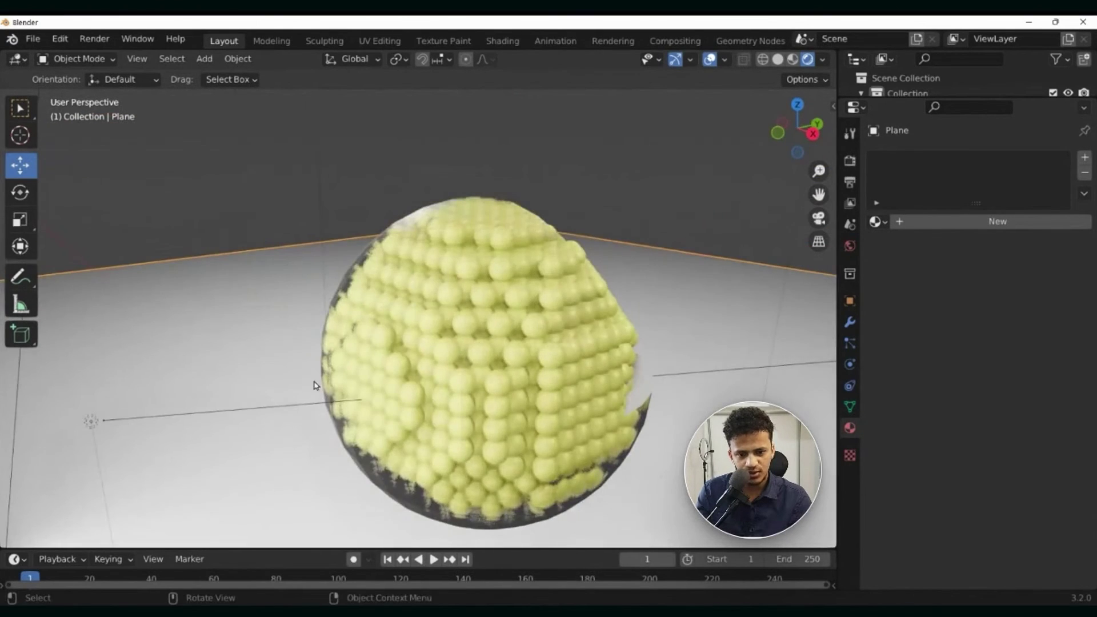
Move the area light farther from the nanoparticle along the Y axis and check the lighting on the shell
{"action": "scroll", "coordinate": [365, 394], "scroll_direction": "down", "scroll_amount": 5}
{"action": "middle_click_drag", "start_coordinate": [480, 424], "coordinate": [437, 394]}
{"action": "left_click", "coordinate": [270, 307]}
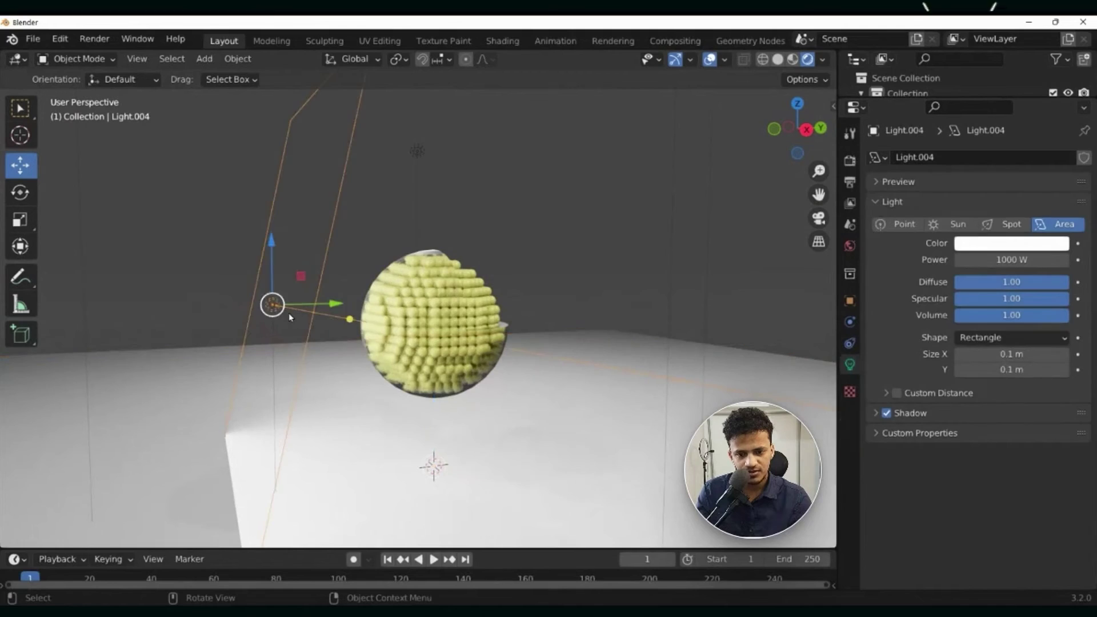
{"action": "scroll", "coordinate": [381, 312], "scroll_direction": "down", "scroll_amount": 3}
{"action": "left_click_drag", "start_coordinate": [419, 303], "coordinate": [269, 303]}
{"action": "scroll", "coordinate": [545, 377], "scroll_direction": "up", "scroll_amount": 5}
{"action": "middle_click_drag", "start_coordinate": [542, 377], "coordinate": [479, 445]}
{"action": "middle_click_drag", "start_coordinate": [441, 373], "coordinate": [498, 400]}
{"action": "scroll", "coordinate": [485, 311], "scroll_direction": "up", "scroll_amount": 3}
Set the IOR of the cut-open shell's material to 1.3
{"action": "left_click", "coordinate": [487, 312]}
{"action": "scroll", "coordinate": [1023, 485], "scroll_direction": "down", "scroll_amount": 12}
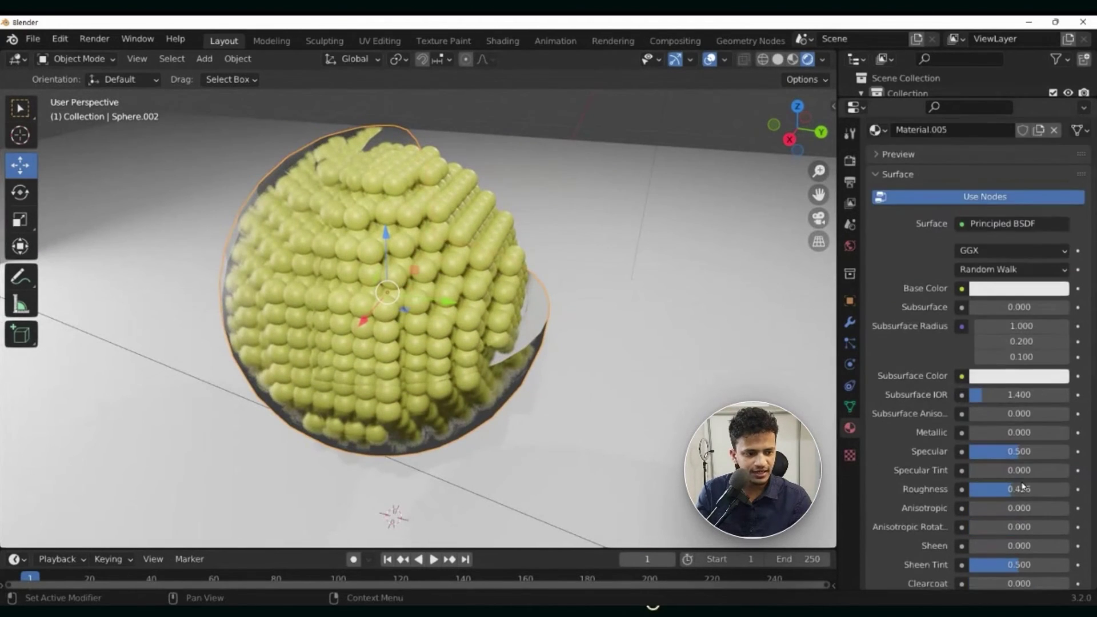
{"action": "scroll", "coordinate": [1023, 485], "scroll_direction": "down", "scroll_amount": 3}
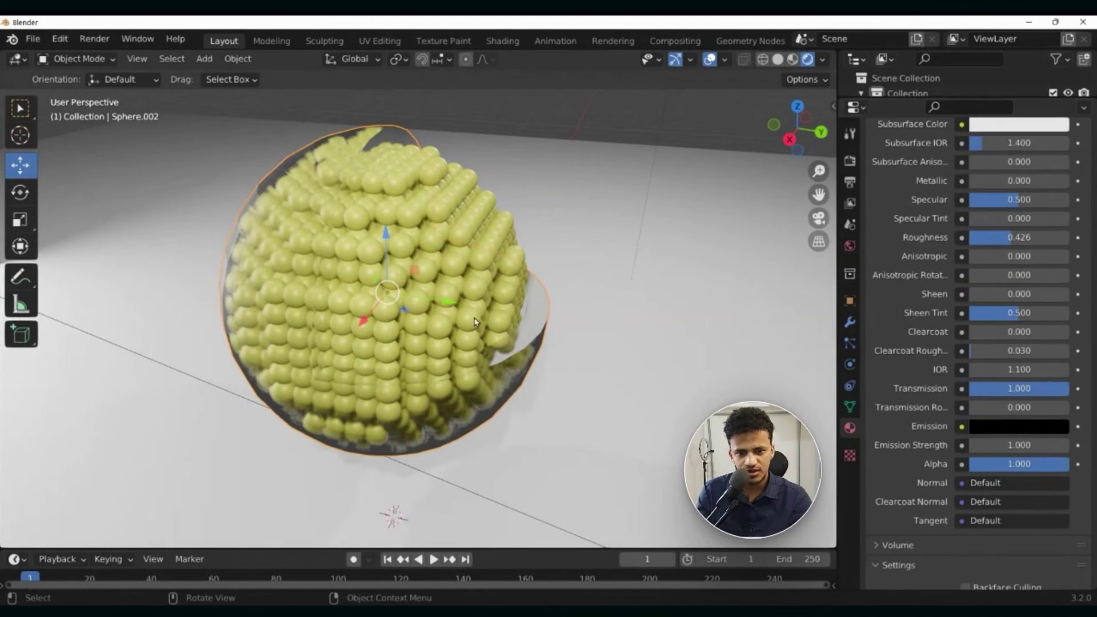
{"action": "scroll", "coordinate": [475, 323], "scroll_direction": "down", "scroll_amount": 4}
{"action": "scroll", "coordinate": [475, 323], "scroll_direction": "up", "scroll_amount": 4}
{"action": "mouse_move", "coordinate": [451, 334]}
{"action": "middle_mouse_down"}
{"action": "mouse_move", "coordinate": [432, 306]}
{"action": "mouse_move", "coordinate": [447, 346]}
{"action": "middle_mouse_up"}
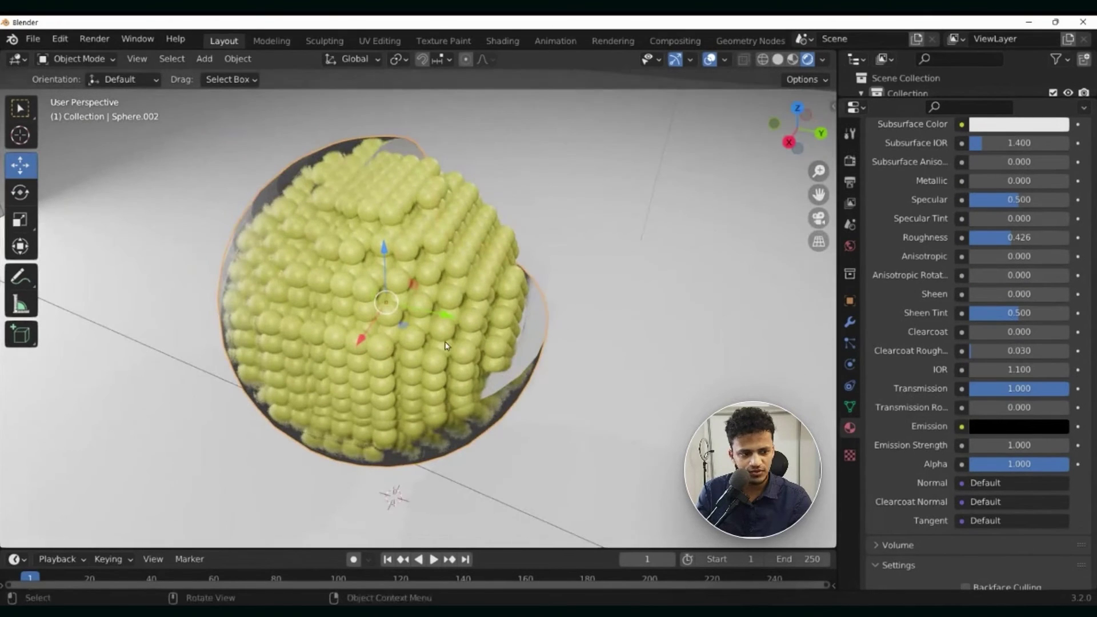
{"action": "left_click", "coordinate": [1016, 370]}
{"action": "type", "text": "1.3"}
{"action": "key", "text": "Return"}
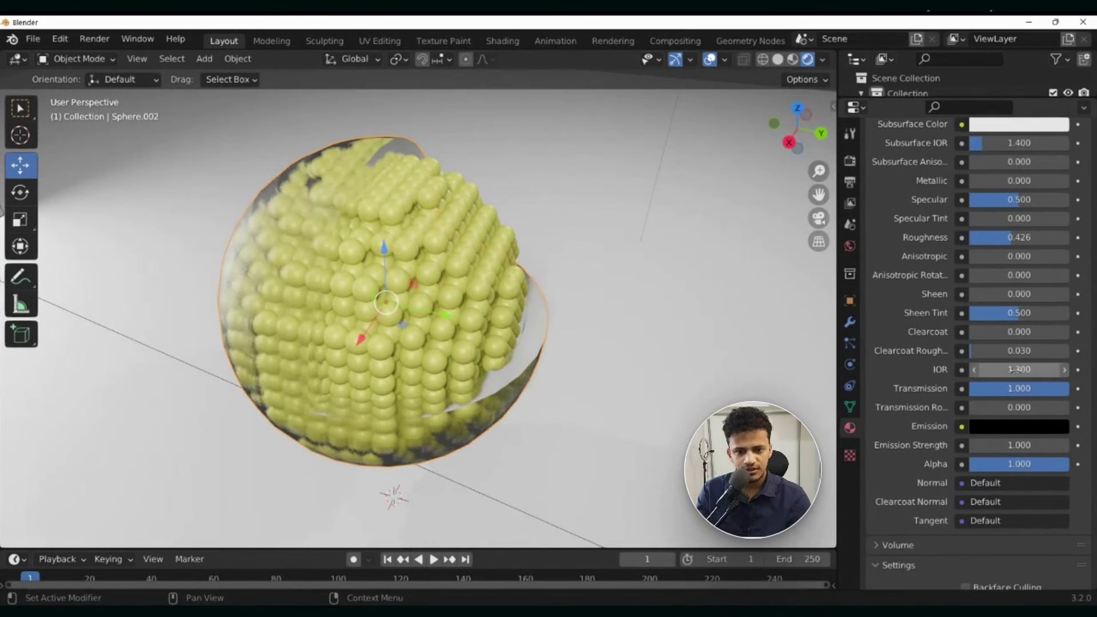
Tint the shell material's Base Color light purple and check the coloured glass around the core
{"action": "scroll", "coordinate": [465, 406], "scroll_direction": "down", "scroll_amount": 5}
{"action": "mouse_move", "coordinate": [394, 412]}
{"action": "middle_mouse_down"}
{"action": "mouse_move", "coordinate": [347, 360]}
{"action": "mouse_move", "coordinate": [398, 406]}
{"action": "middle_mouse_up"}
{"action": "scroll", "coordinate": [398, 407], "scroll_direction": "up", "scroll_amount": 3}
{"action": "mouse_move", "coordinate": [311, 394]}
{"action": "middle_mouse_down"}
{"action": "mouse_move", "coordinate": [238, 372]}
{"action": "mouse_move", "coordinate": [502, 311]}
{"action": "mouse_move", "coordinate": [436, 369]}
{"action": "mouse_move", "coordinate": [344, 411]}
{"action": "mouse_move", "coordinate": [292, 386]}
{"action": "middle_mouse_up"}
{"action": "scroll", "coordinate": [291, 386], "scroll_direction": "up", "scroll_amount": 1}
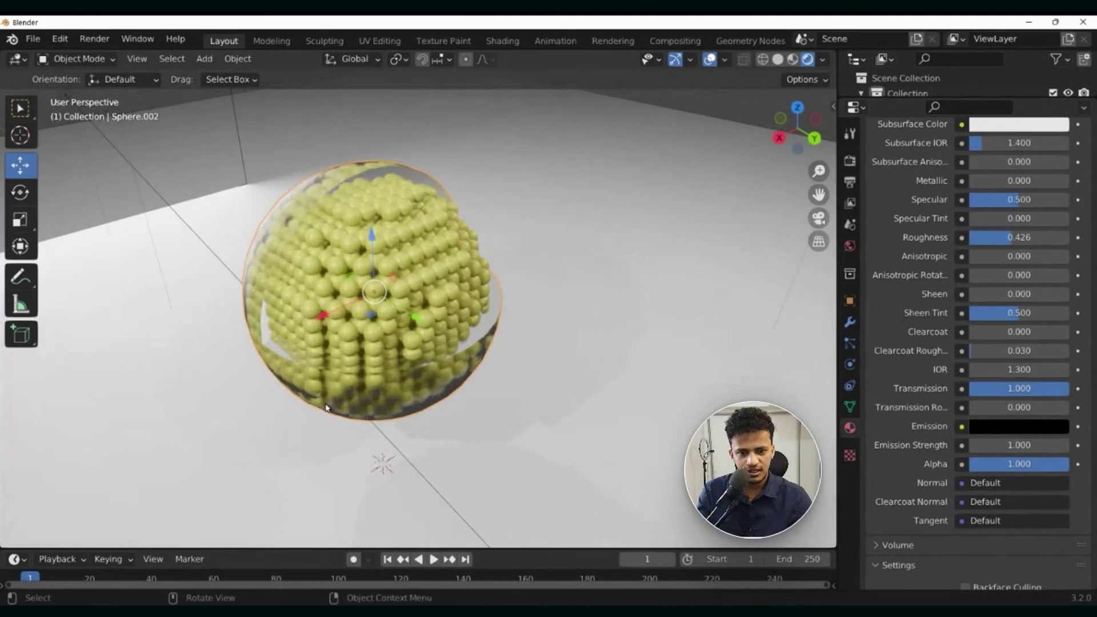
{"action": "scroll", "coordinate": [1006, 337], "scroll_direction": "up", "scroll_amount": 1}
{"action": "scroll", "coordinate": [1007, 337], "scroll_direction": "up", "scroll_amount": 8}
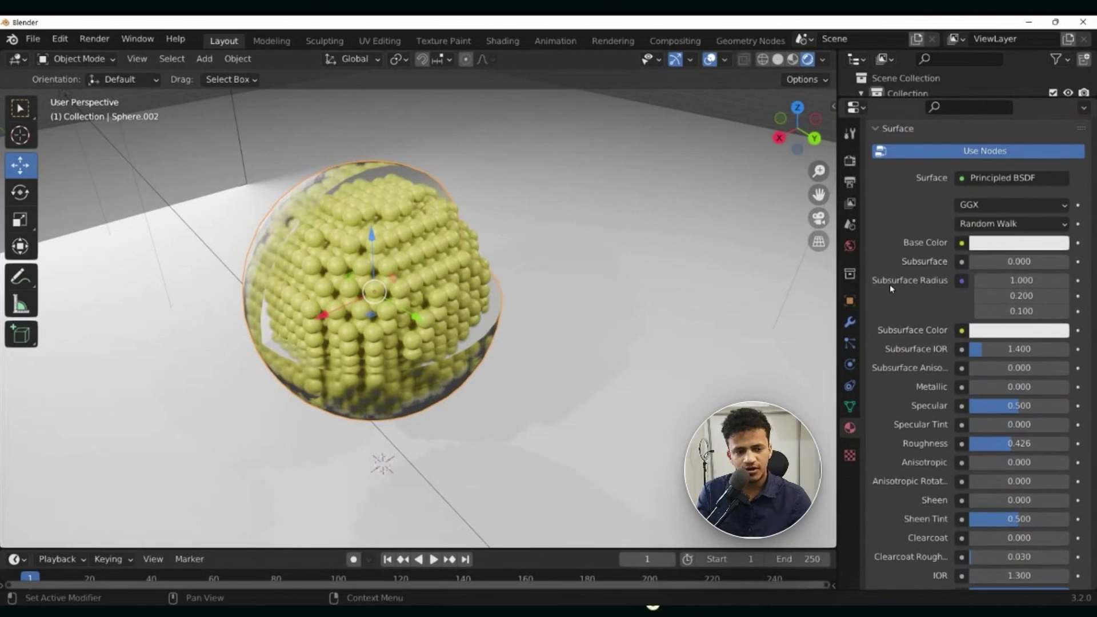
{"action": "left_click", "coordinate": [987, 245]}
{"action": "left_click", "coordinate": [993, 309]}
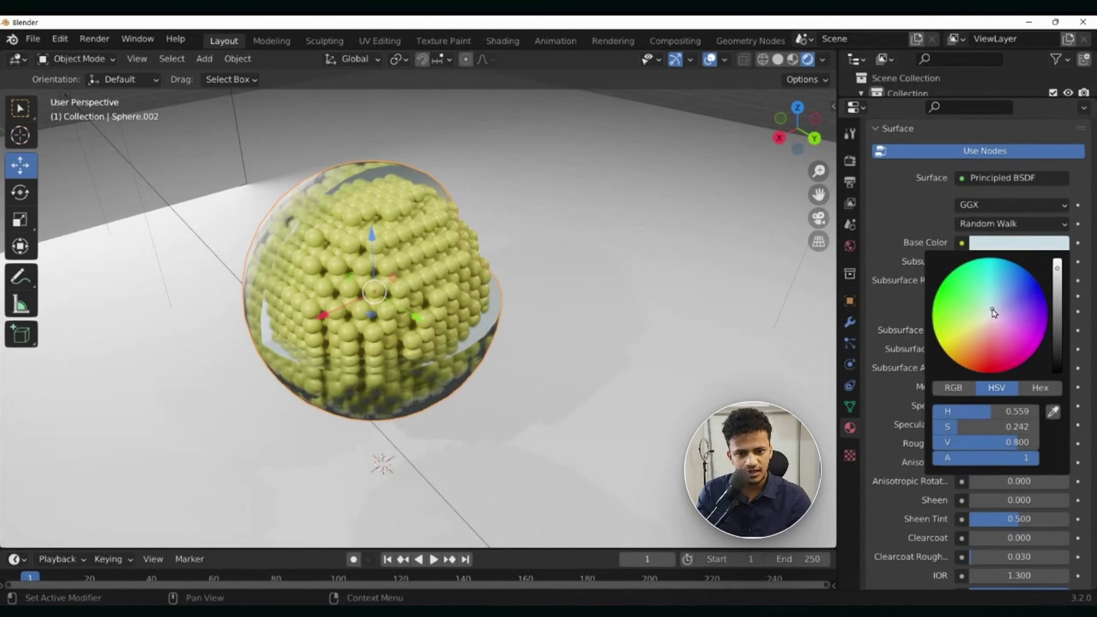
{"action": "mouse_move", "coordinate": [989, 313]}
{"action": "left_mouse_down"}
{"action": "mouse_move", "coordinate": [984, 333]}
{"action": "mouse_move", "coordinate": [998, 317]}
{"action": "left_mouse_up"}
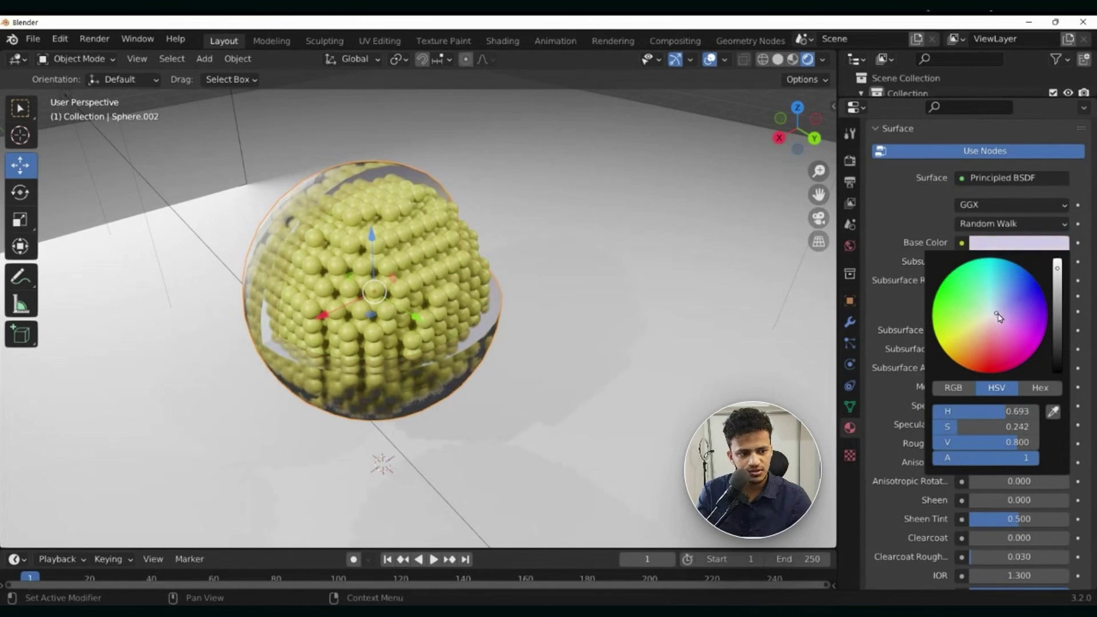
{"action": "middle_click_drag", "start_coordinate": [503, 297], "coordinate": [616, 226]}
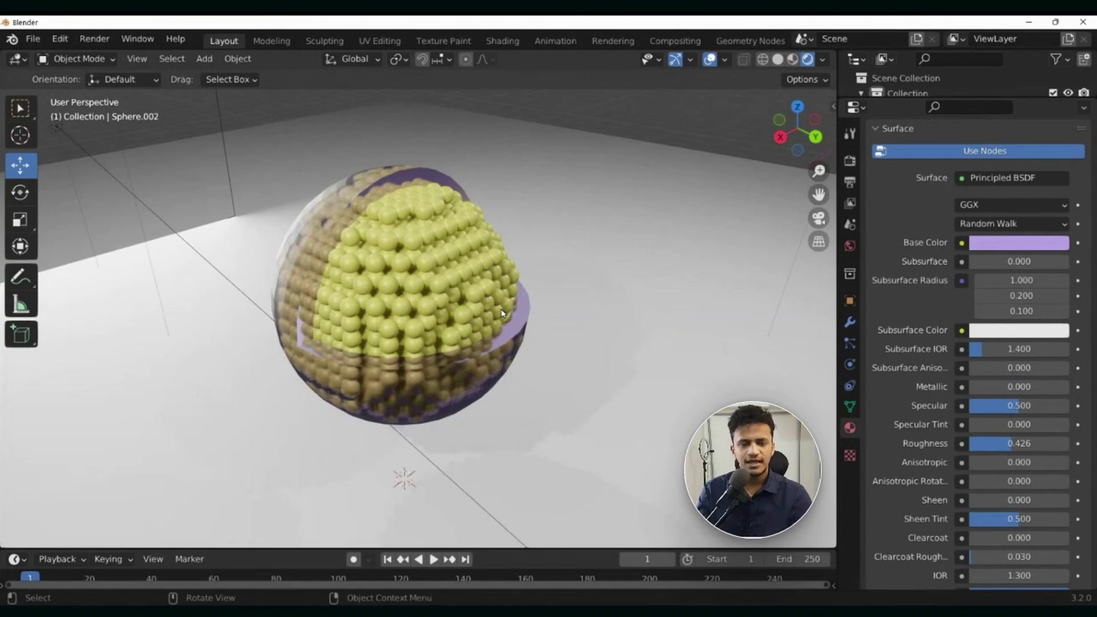